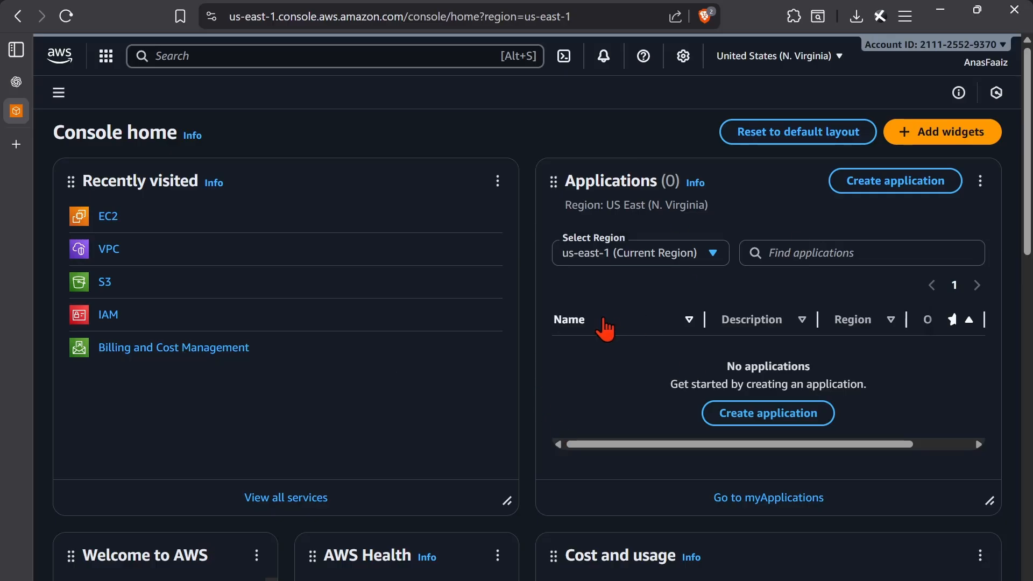
# - Search the AWS services for "vpc" and open the VPC dashboard
pyautogui.click(261, 54)
pyautogui.write('vpc')
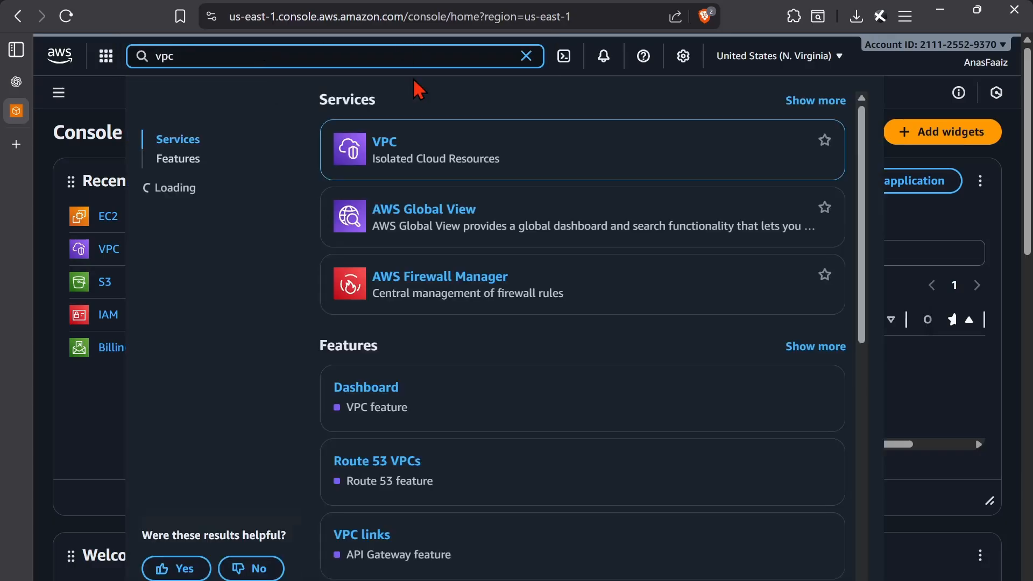
pyautogui.click(385, 143)
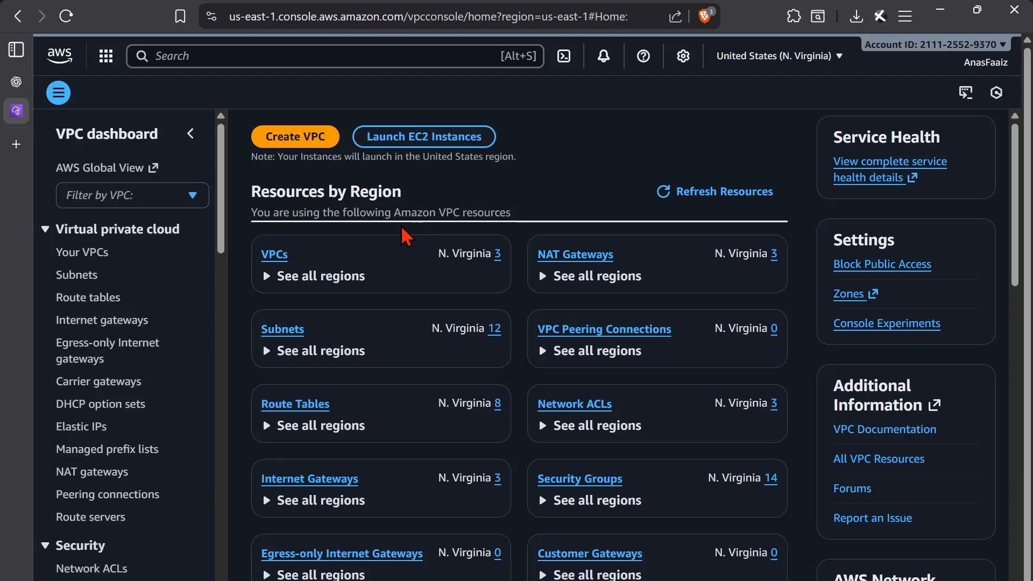
# - Open the list of VPCs and review the details of Windows-Private-VPC-vpc
pyautogui.click(276, 258)
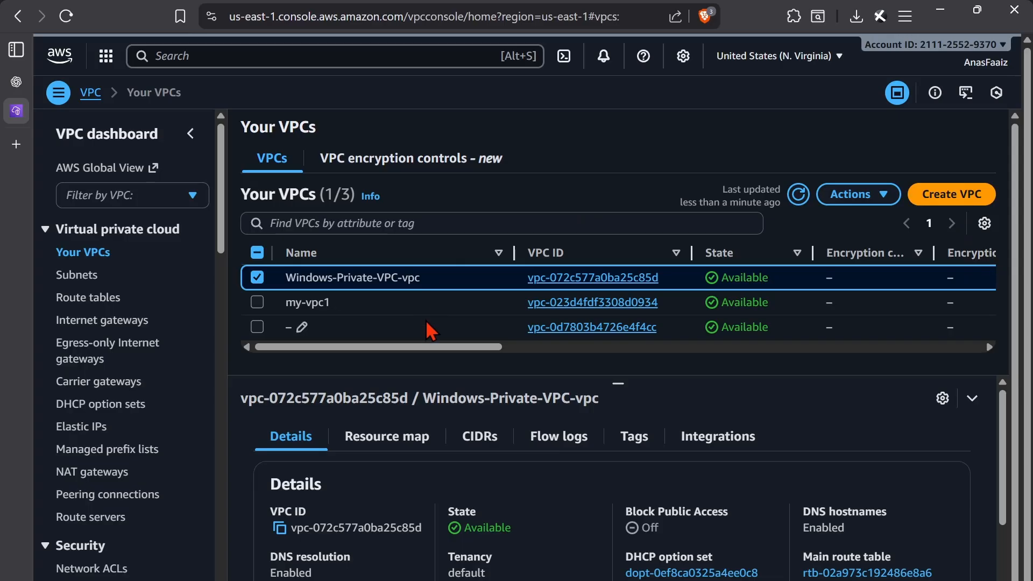
pyautogui.scroll(-1, 425, 323)
pyautogui.scroll(-2, 501, 482)
pyautogui.scroll(-1, 506, 484)
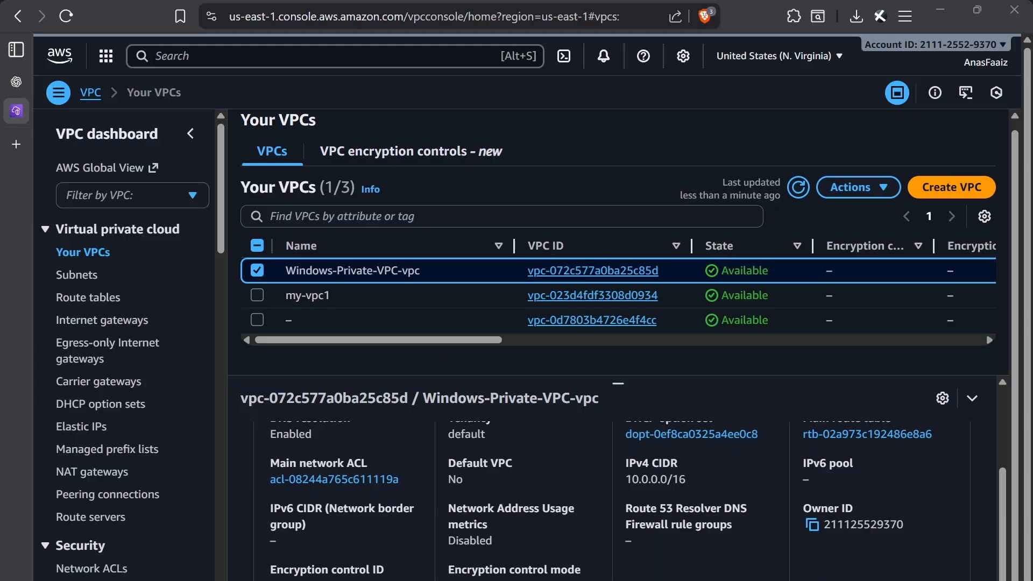
# - Review the VPC creation form with "VPC and more" selected, including NAT gateway, endpoint and DNS options, and cancel without creating a VPC
pyautogui.click(966, 193)
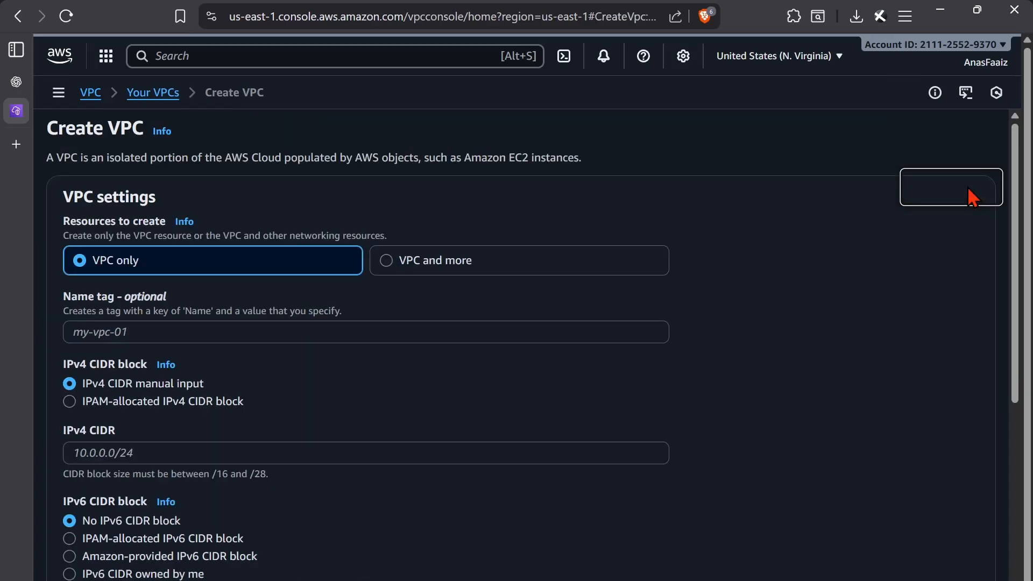
pyautogui.click(386, 260)
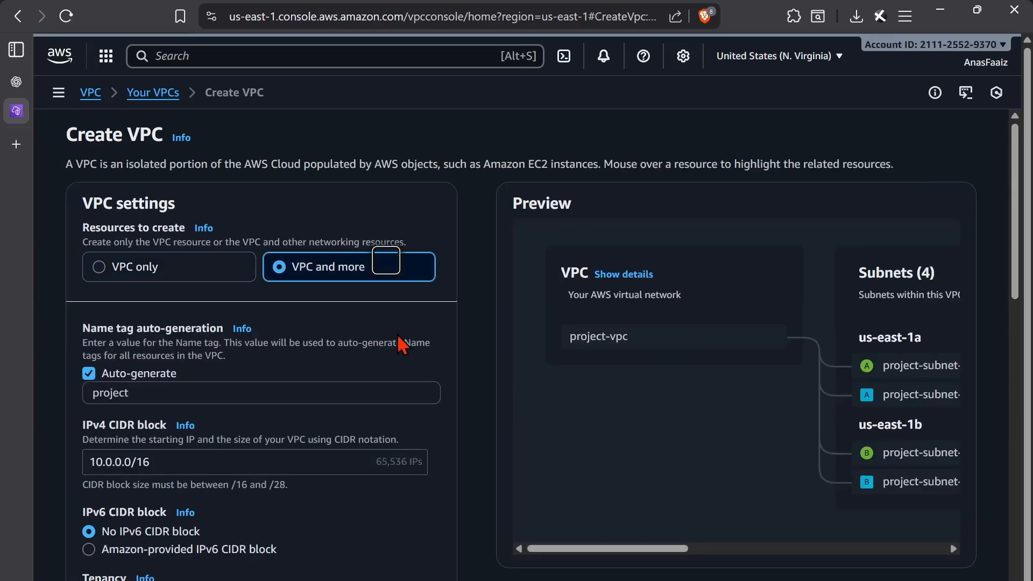
pyautogui.click(300, 391)
pyautogui.scroll(-4, 323, 392)
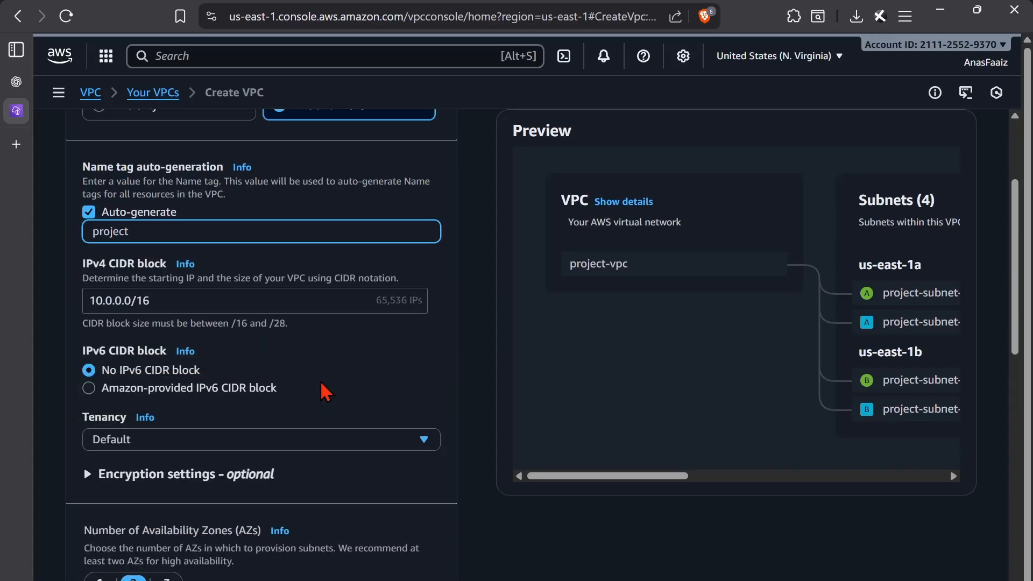
pyautogui.scroll(-10, 324, 393)
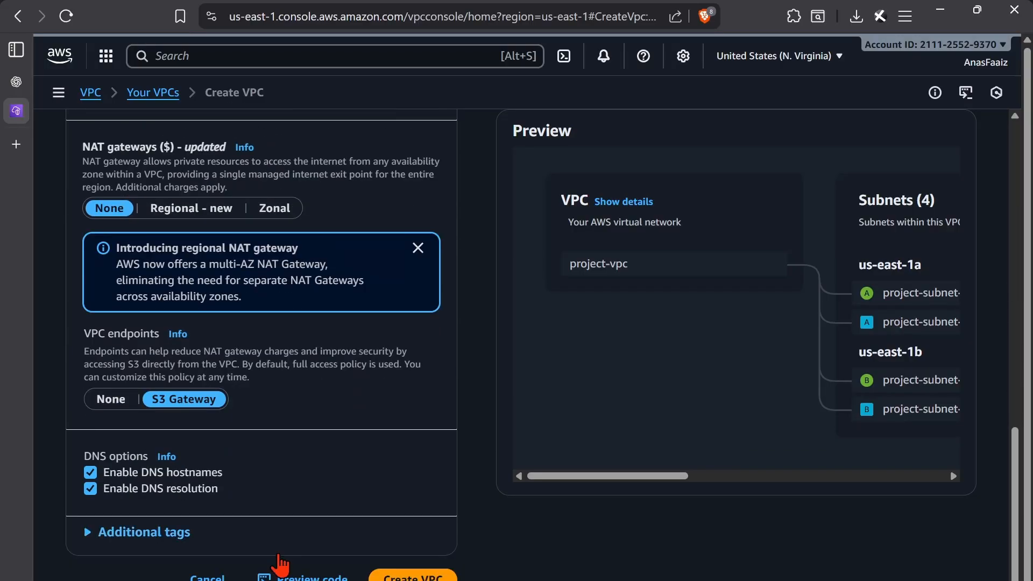
pyautogui.click(208, 577)
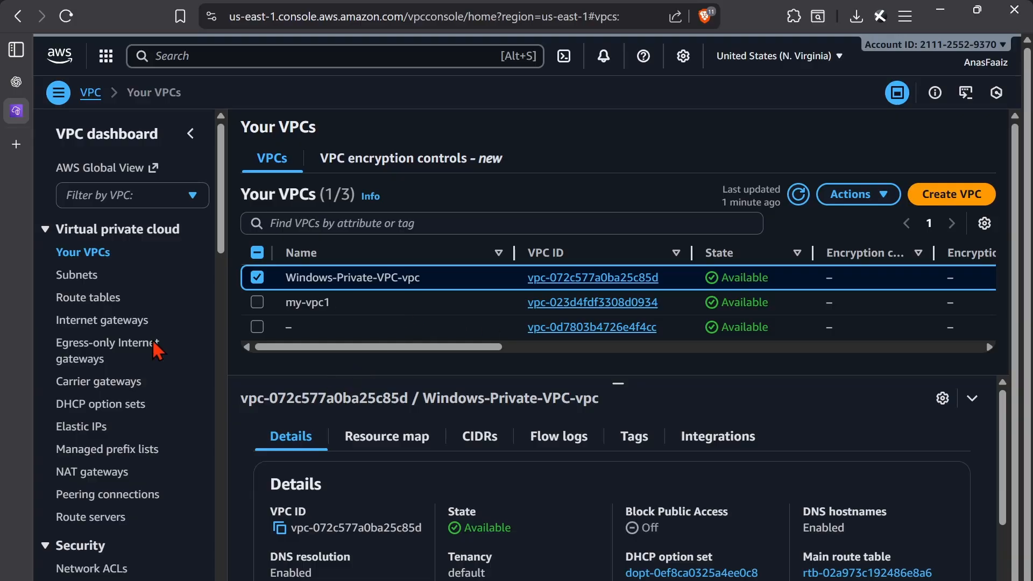
# - Review the list of route tables for the Windows-Private-VPC entries
pyautogui.click(86, 299)
pyautogui.scroll(-1, 517, 327)
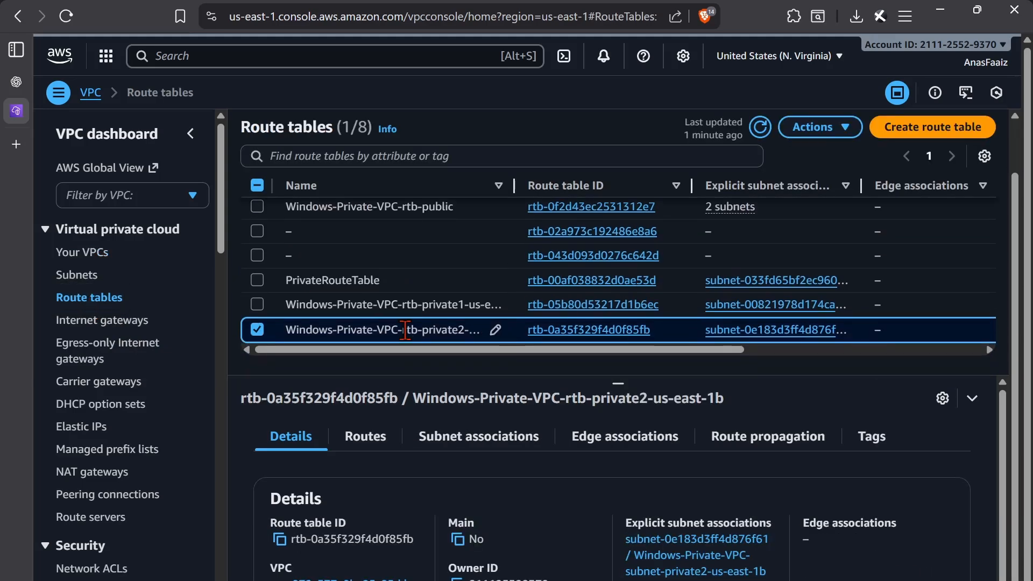
pyautogui.scroll(1, 463, 328)
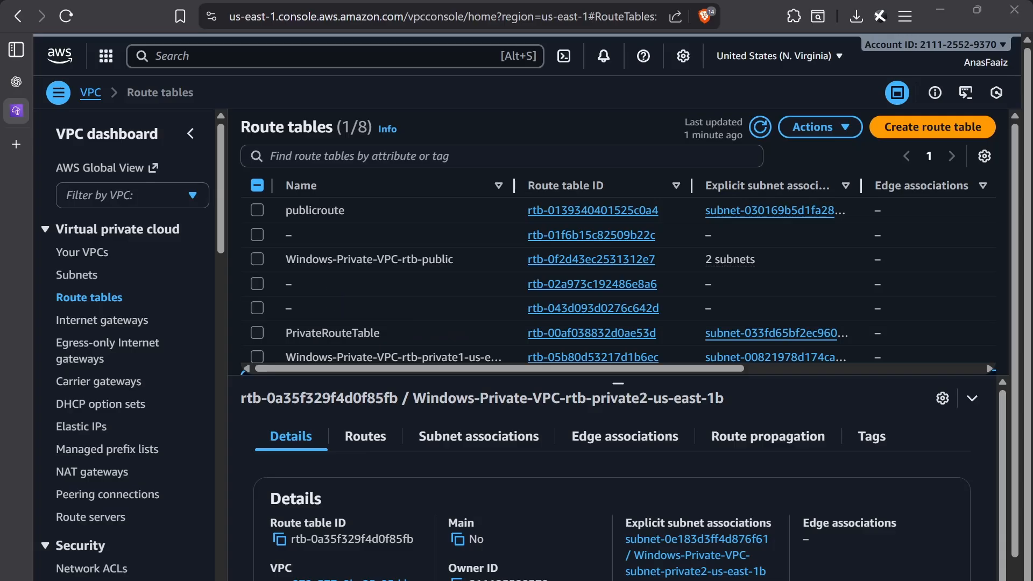
# - Open the subnet list and select the Windows-Private-VPC subnets public2, public1, private2 and private1 in turn
pyautogui.click(73, 275)
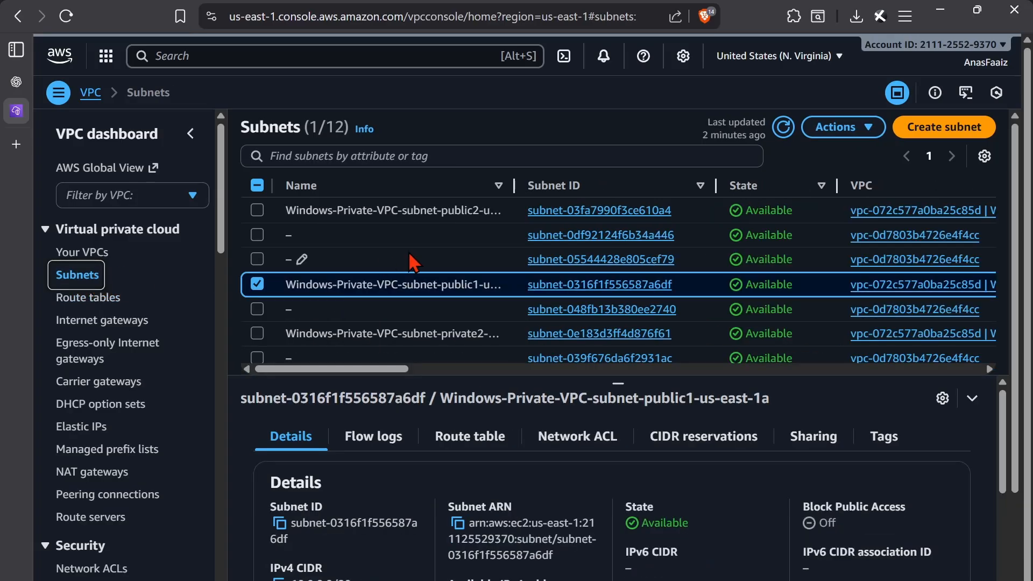
pyautogui.click(306, 211)
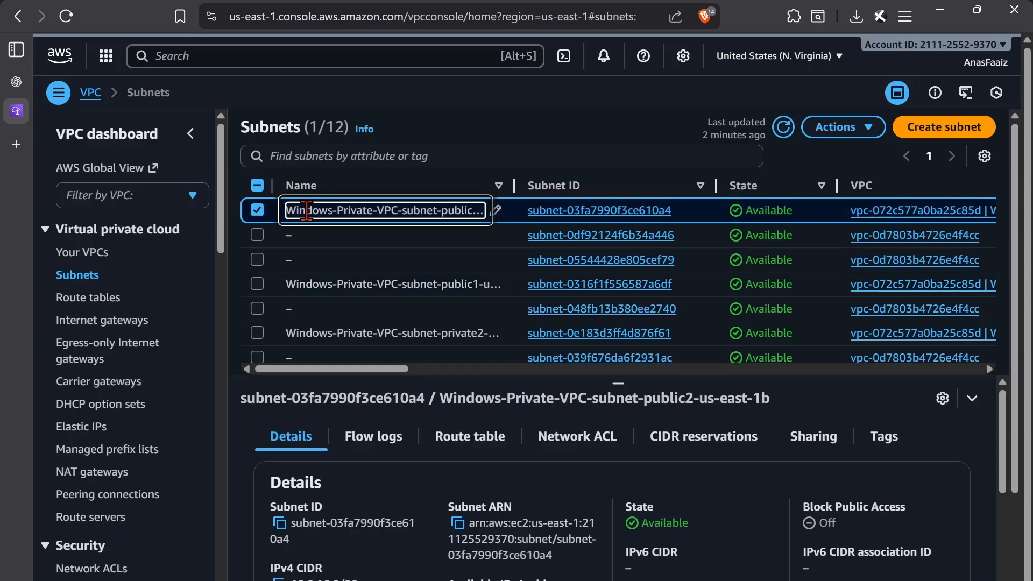
pyautogui.click(409, 285)
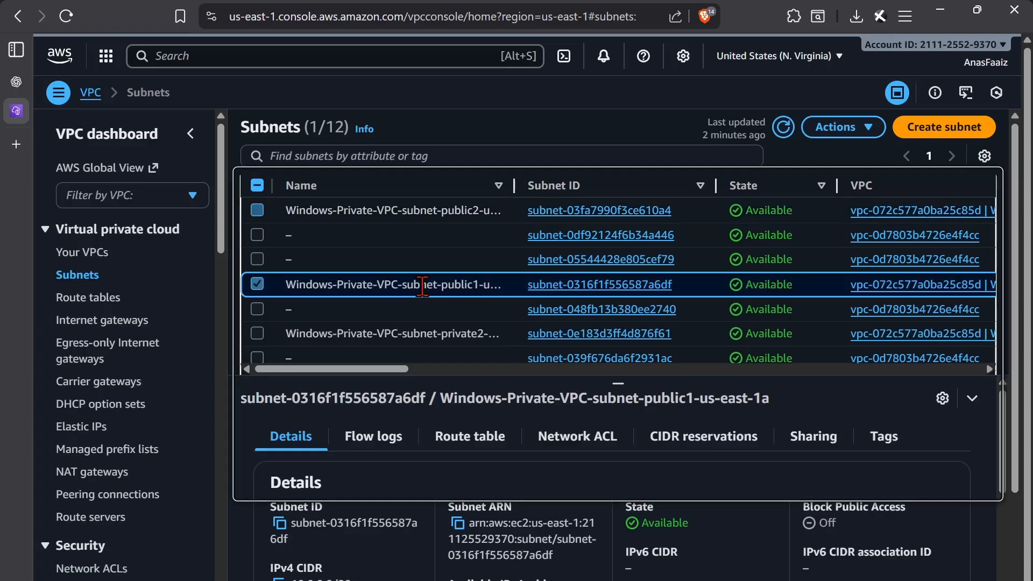
pyautogui.click(473, 333)
pyautogui.scroll(-1, 512, 297)
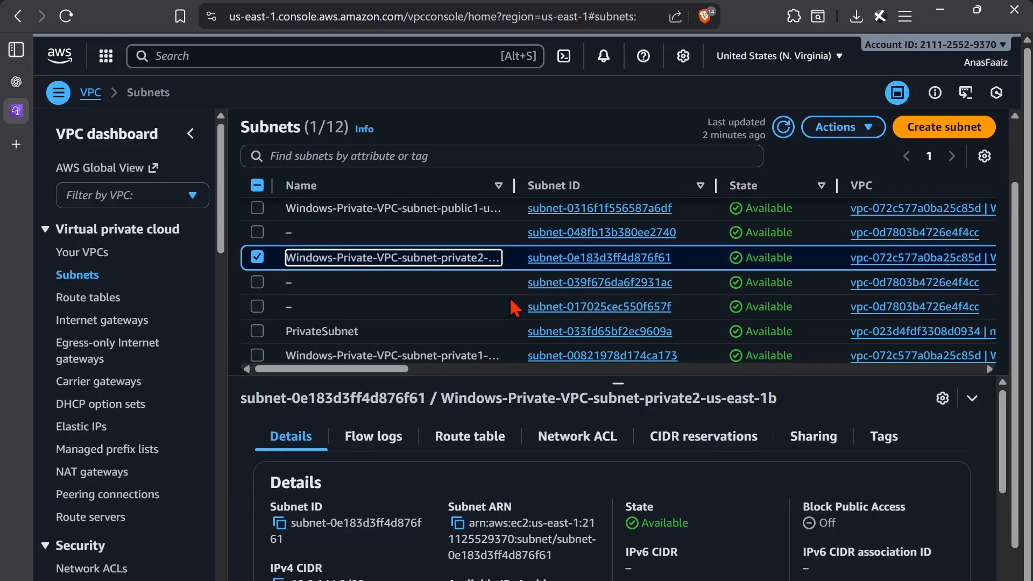
pyautogui.click(446, 355)
pyautogui.scroll(-1, 460, 286)
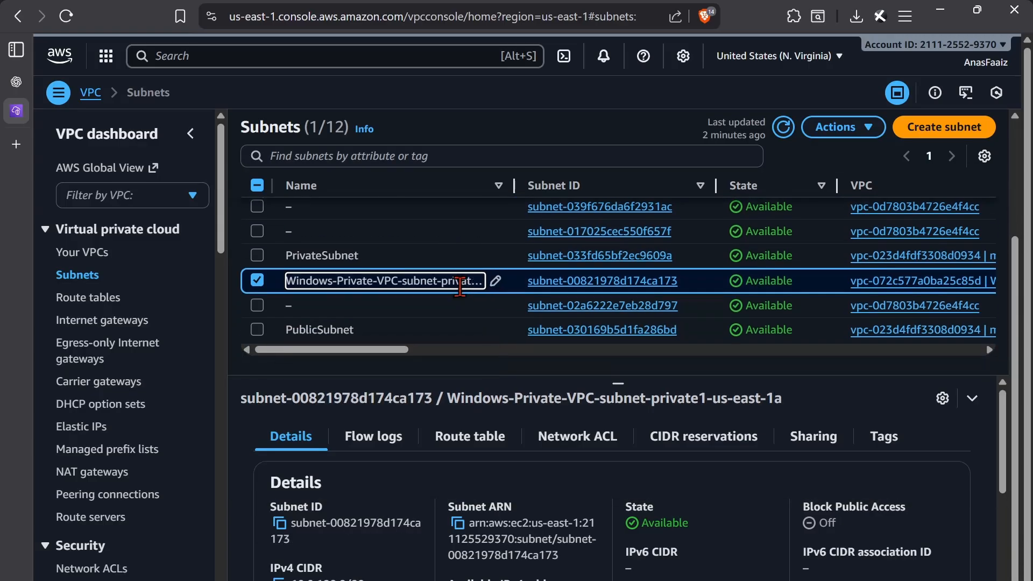
# - Examine the details of the Windows-Private-VPC private1 and public1 subnets, including route table and public IPv4 auto-assignment
pyautogui.scroll(-1, 583, 528)
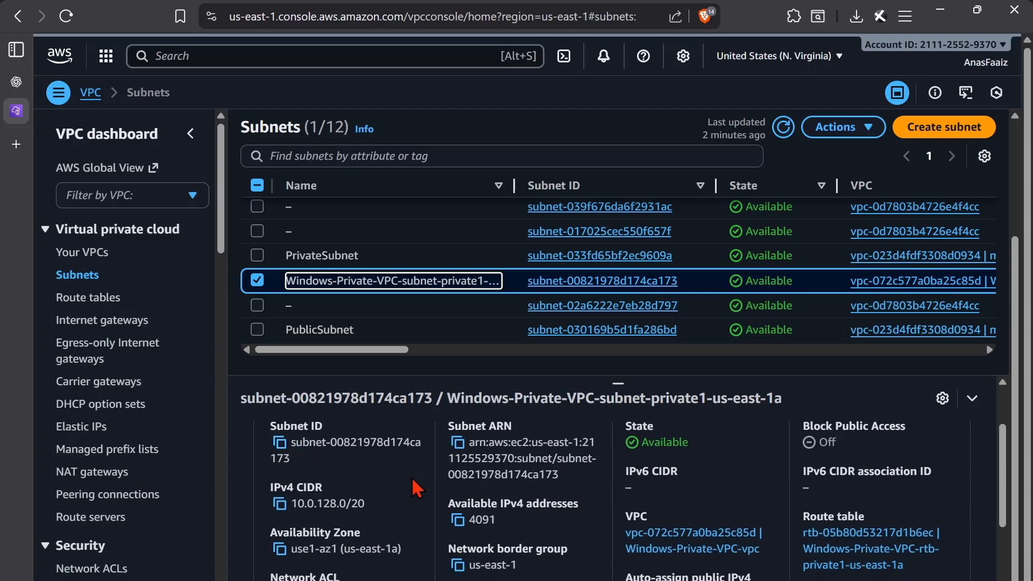
pyautogui.scroll(-1, 417, 486)
pyautogui.scroll(-1, 419, 488)
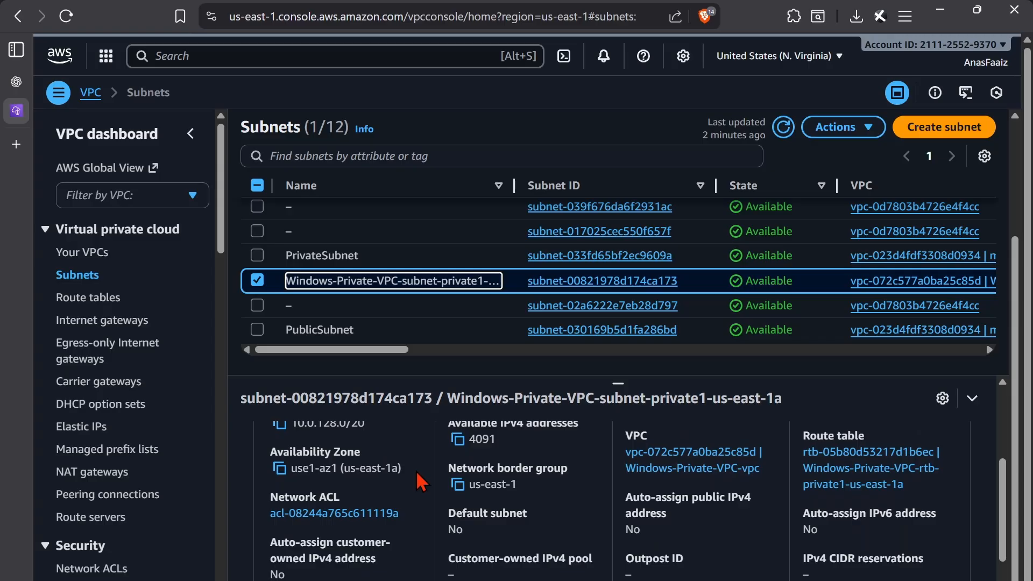
pyautogui.scroll(2, 384, 321)
pyautogui.scroll(1, 383, 315)
pyautogui.click(383, 283)
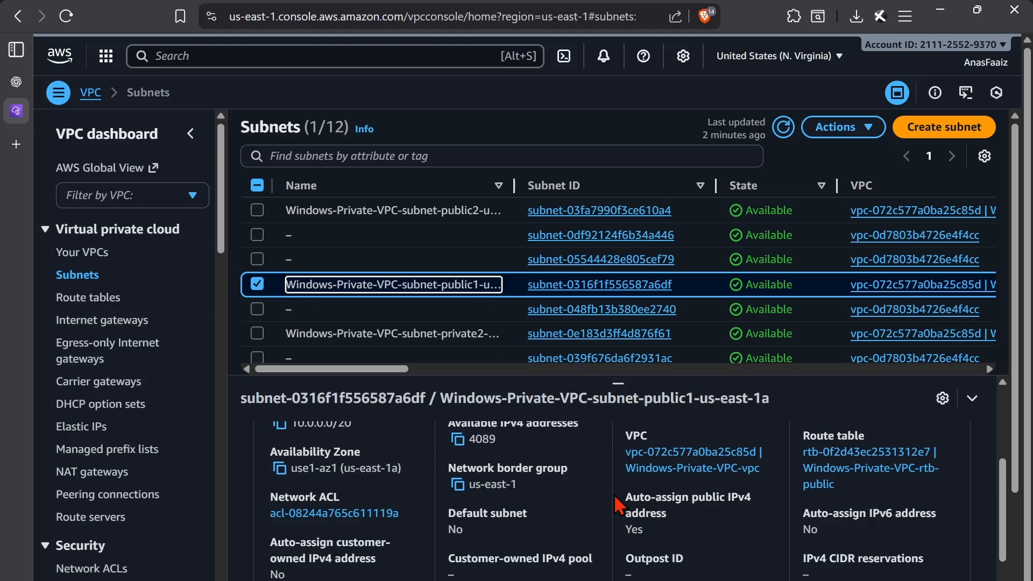
pyautogui.hotkey('alt', 'Tab')
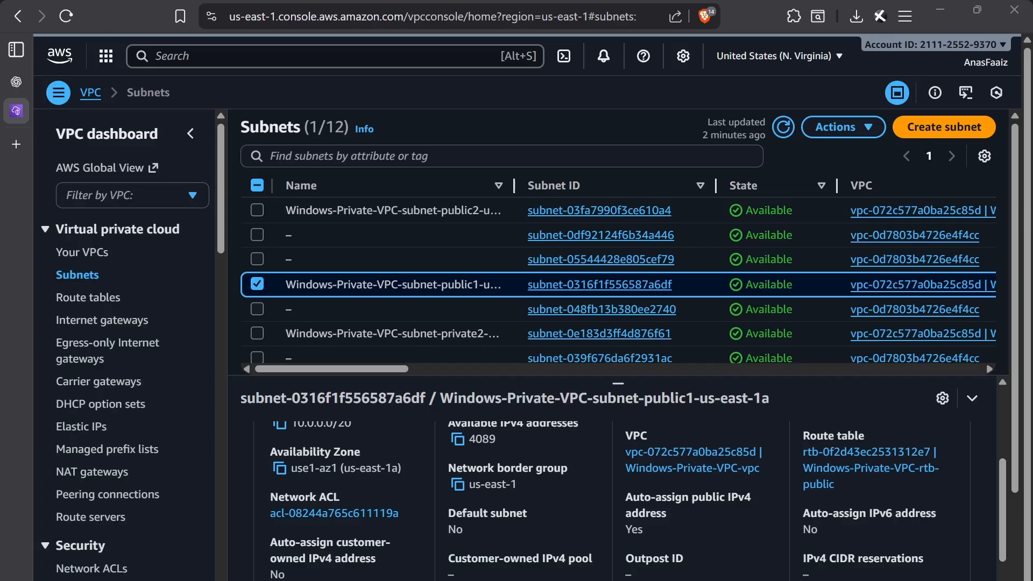
# - Open the internet gateways and check the state and attached VPC of Windows-Private-VPC-igw
pyautogui.click(128, 321)
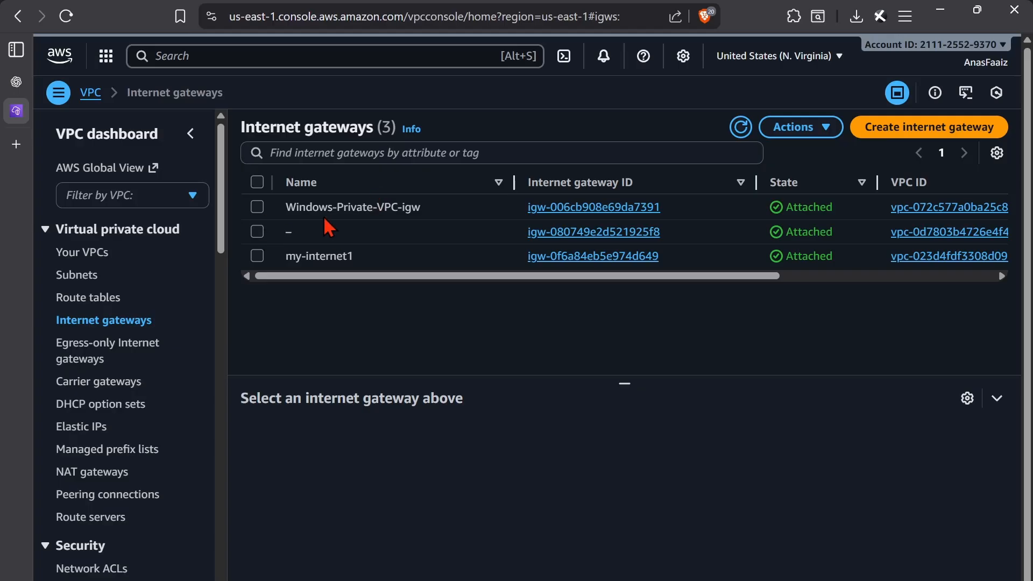
pyautogui.click(257, 206)
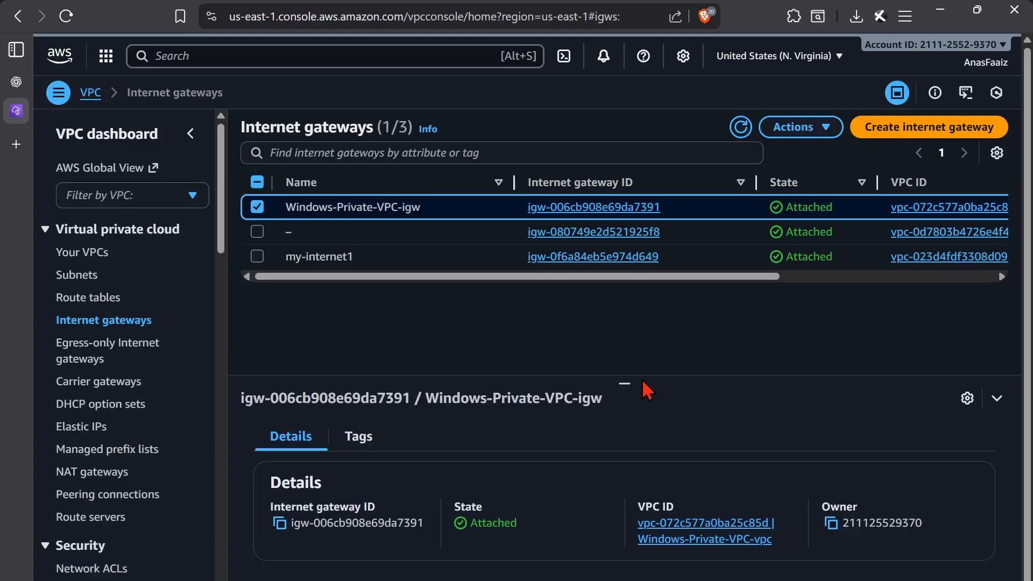
pyautogui.moveTo(525, 530); pyautogui.dragTo(451, 515)
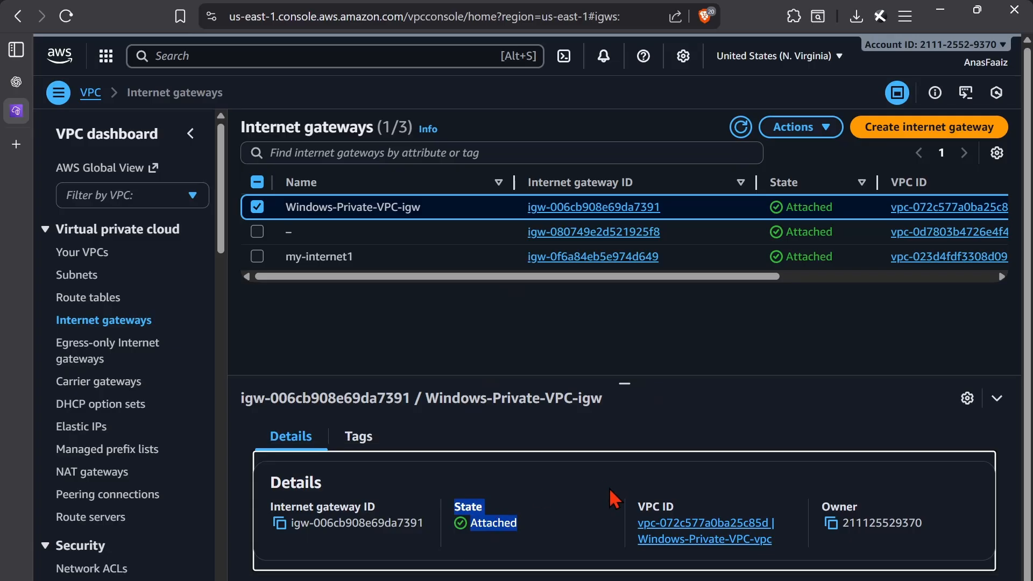
pyautogui.moveTo(636, 540); pyautogui.dragTo(767, 541)
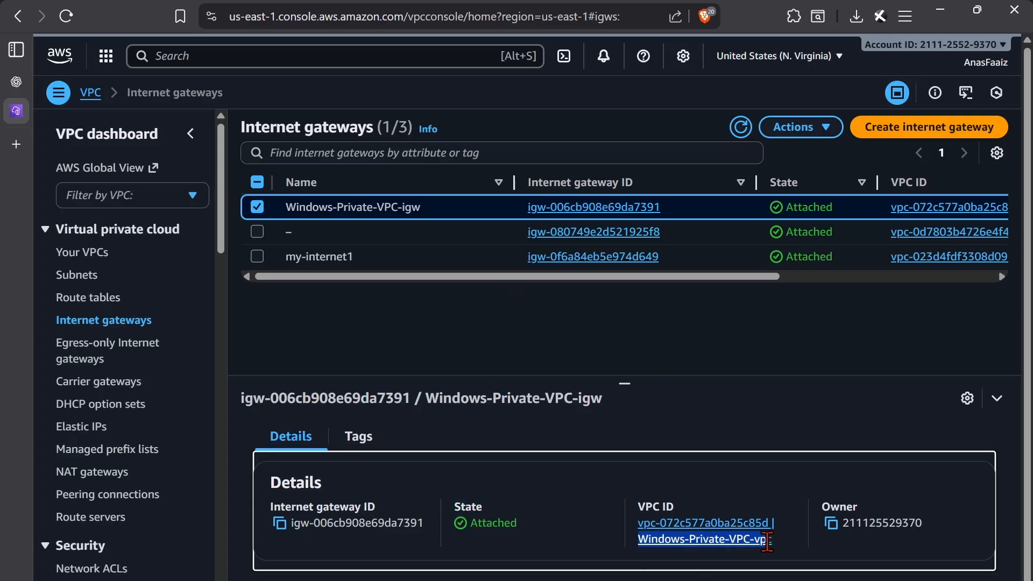
pyautogui.click(784, 544)
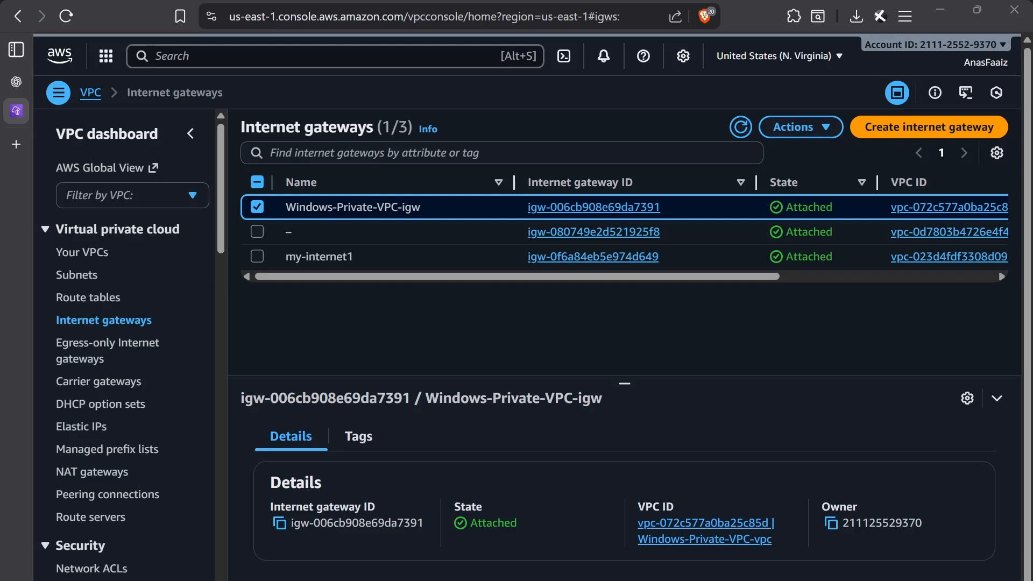
# - Open the NAT gateways and review the details of windows-project-nat-gateway
pyautogui.click(115, 477)
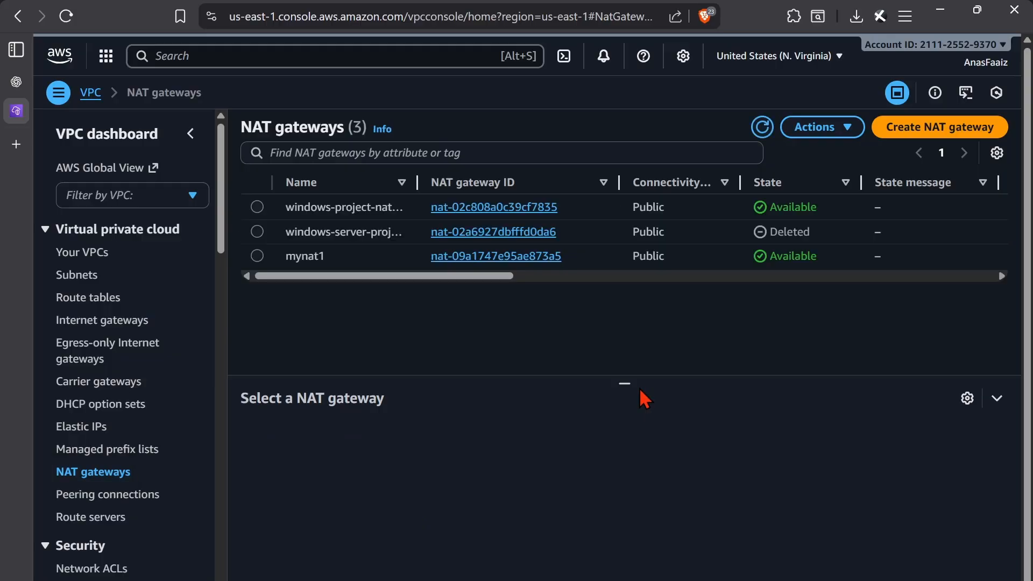
pyautogui.click(257, 207)
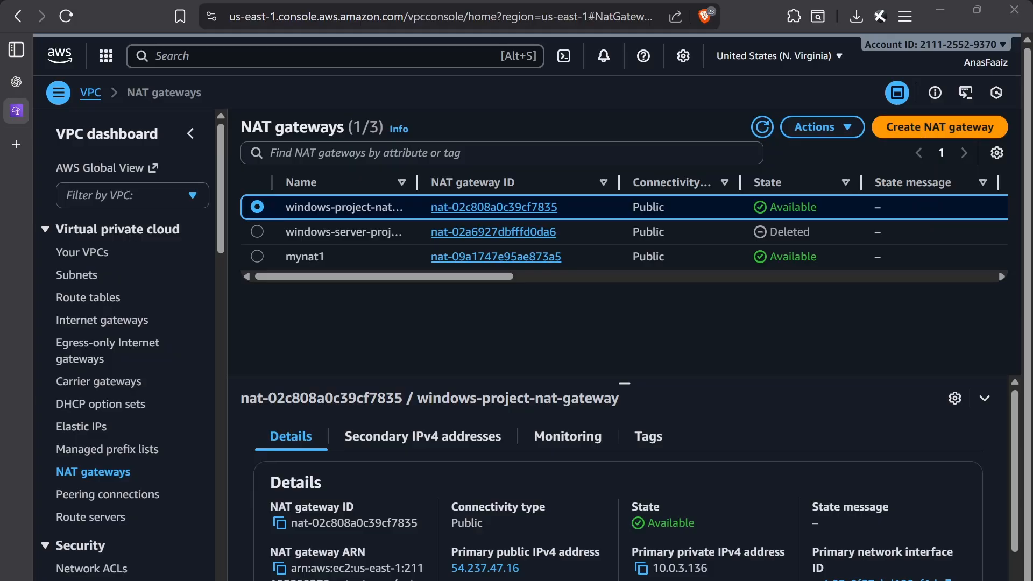
pyautogui.scroll(-1, 452, 480)
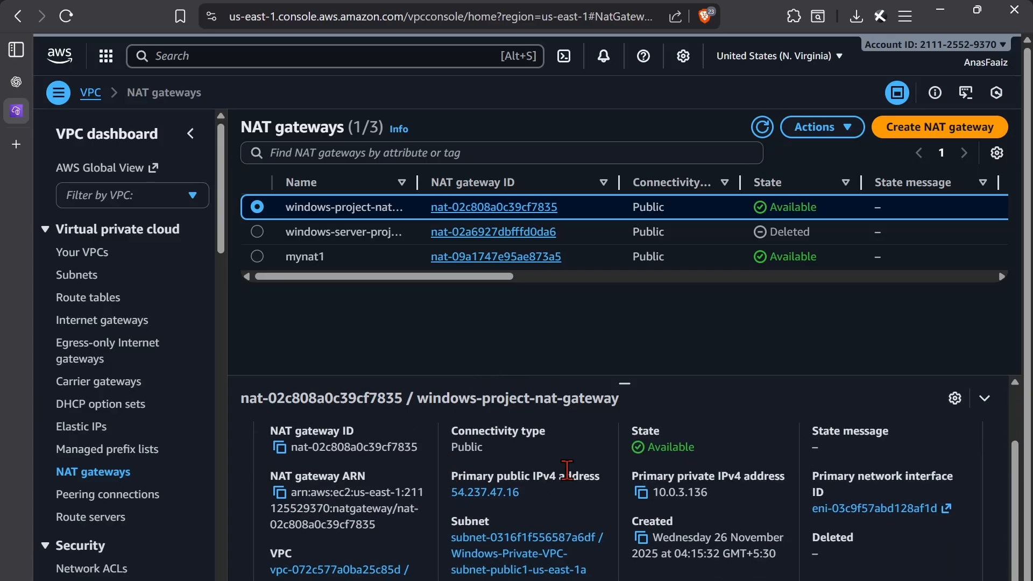
# - Review the NAT gateway creation form with Zonal availability, its subnet choices and Elastic IP setting, and cancel without creating a gateway
pyautogui.click(944, 129)
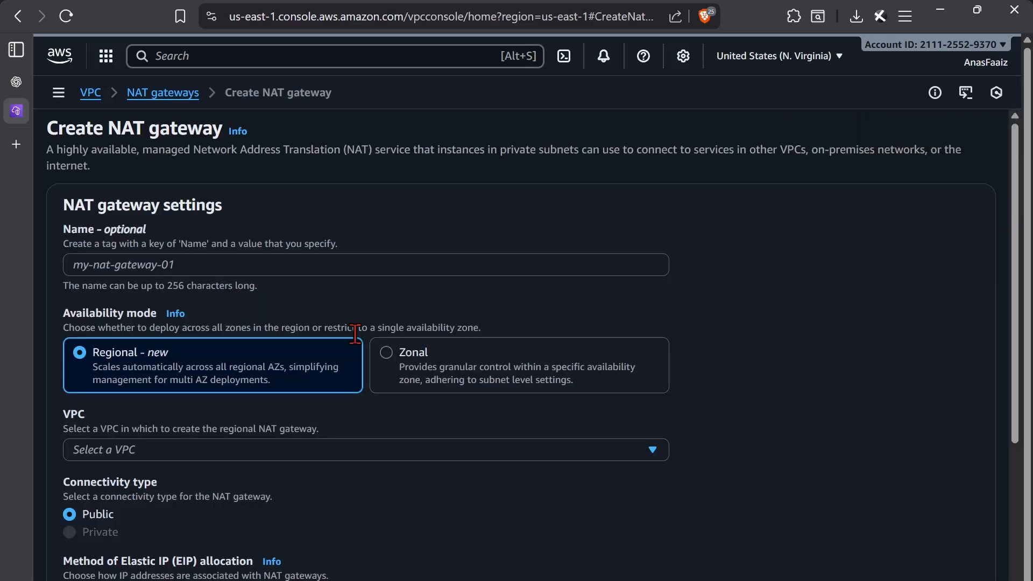
pyautogui.click(218, 265)
pyautogui.click(386, 357)
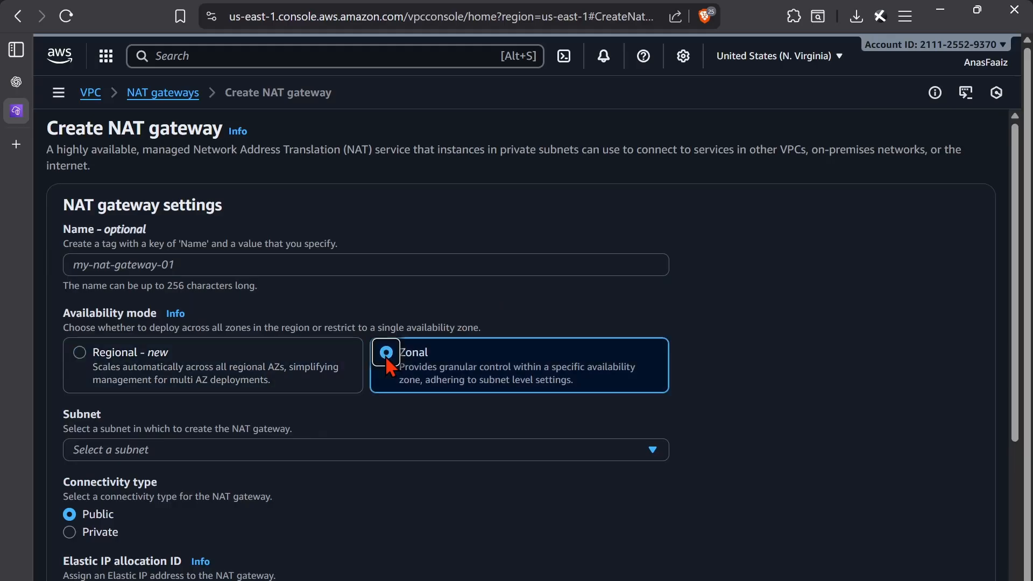
pyautogui.click(163, 450)
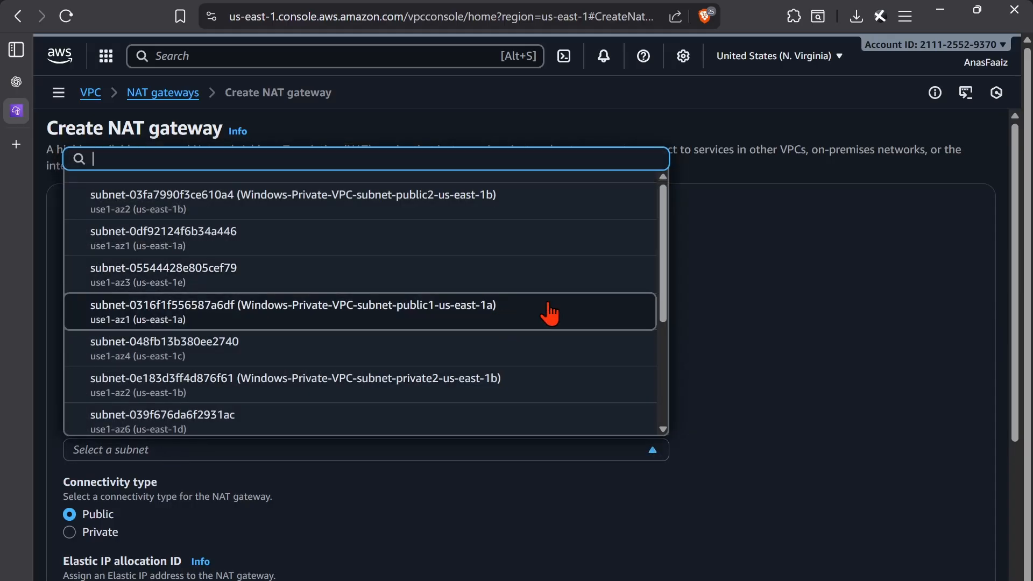
pyautogui.click(770, 451)
pyautogui.scroll(-2, 554, 419)
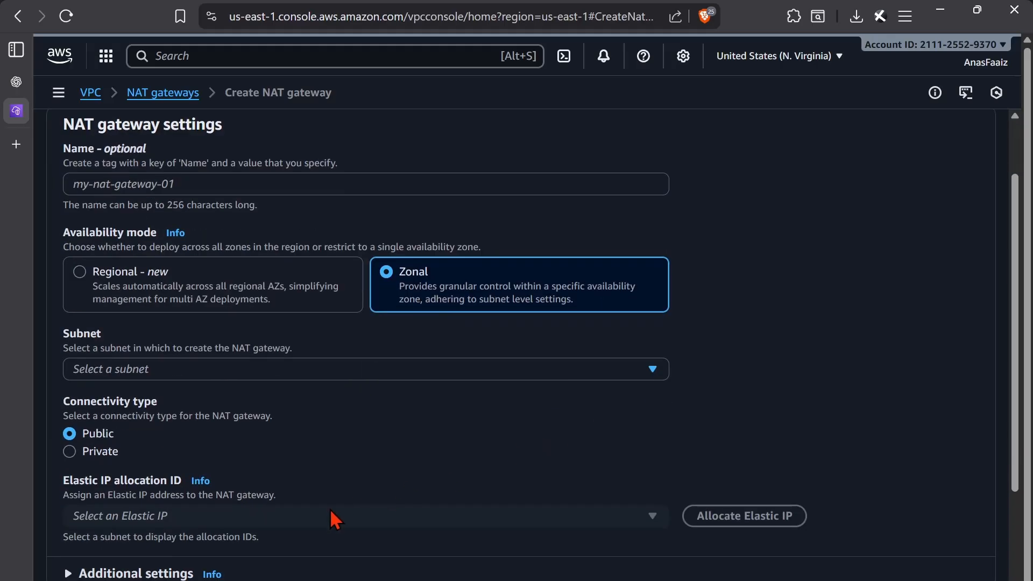
pyautogui.scroll(-2, 436, 484)
pyautogui.scroll(-1, 437, 484)
pyautogui.scroll(-1, 434, 487)
pyautogui.click(822, 578)
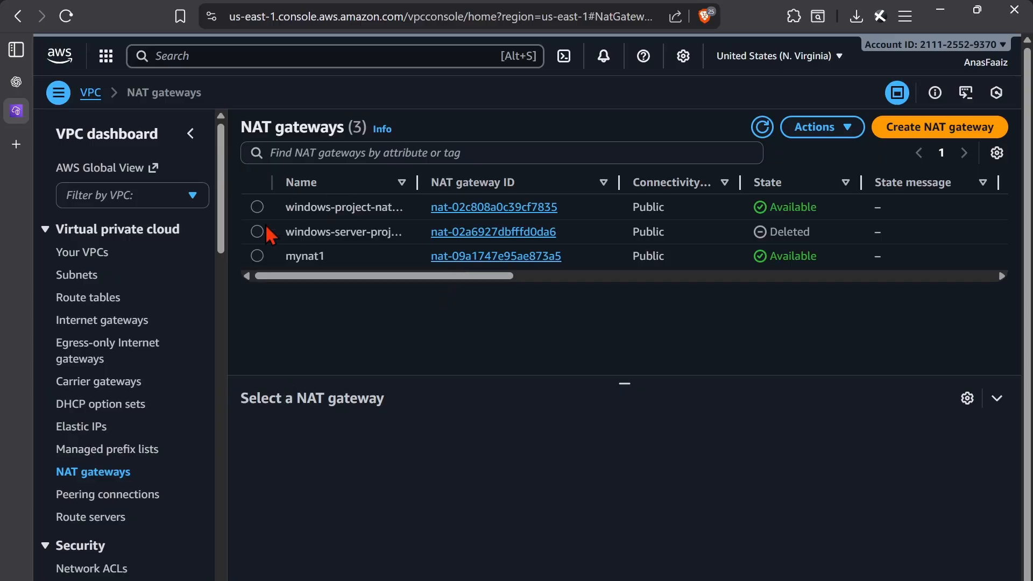
# - Open the Elastic IPs and examine the summary of NAT-Gateway-EIP, including its allocated IPv4 address and allocation ID
pyautogui.click(257, 208)
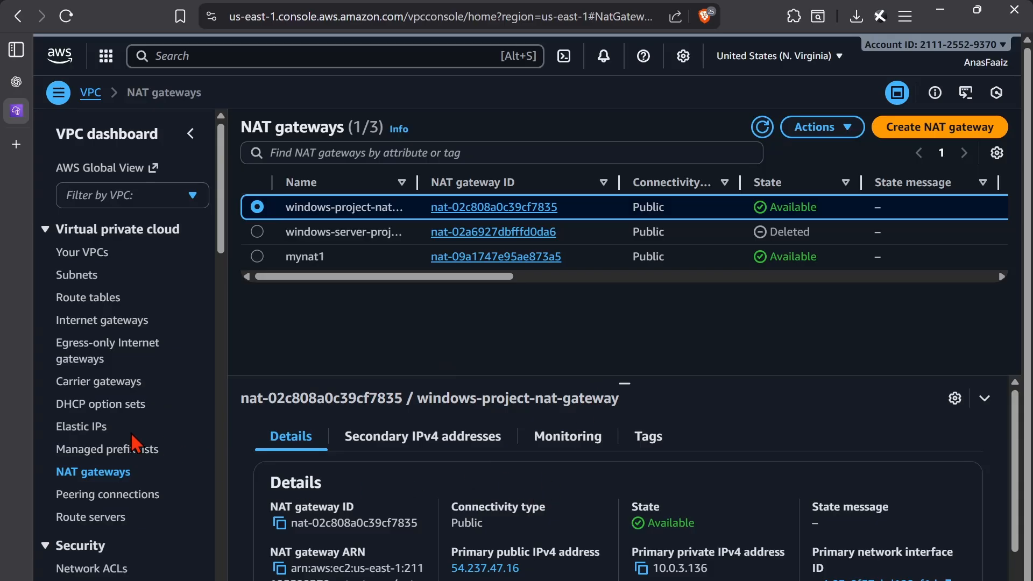
pyautogui.click(105, 431)
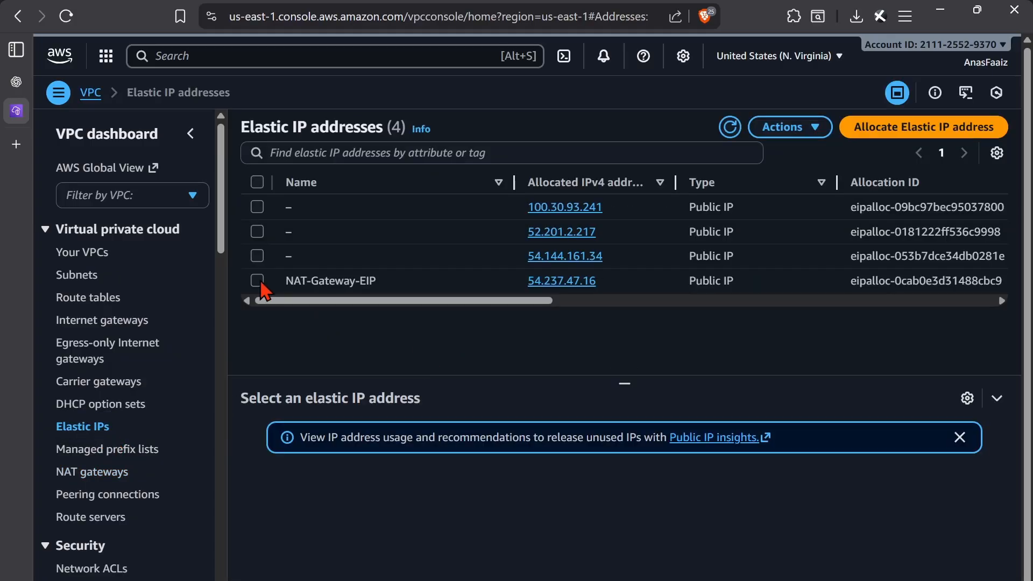
pyautogui.click(258, 282)
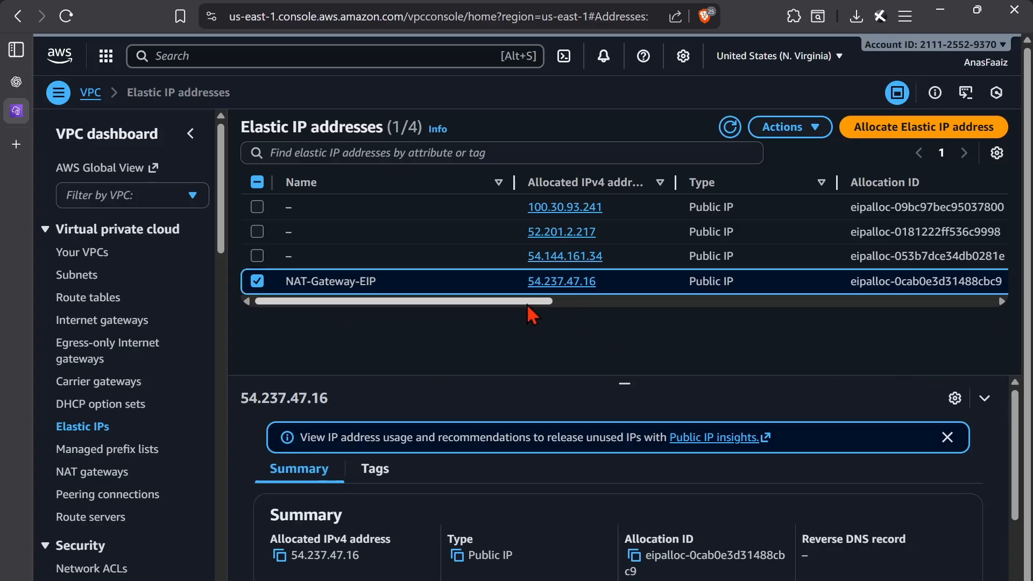
pyautogui.scroll(-1, 549, 410)
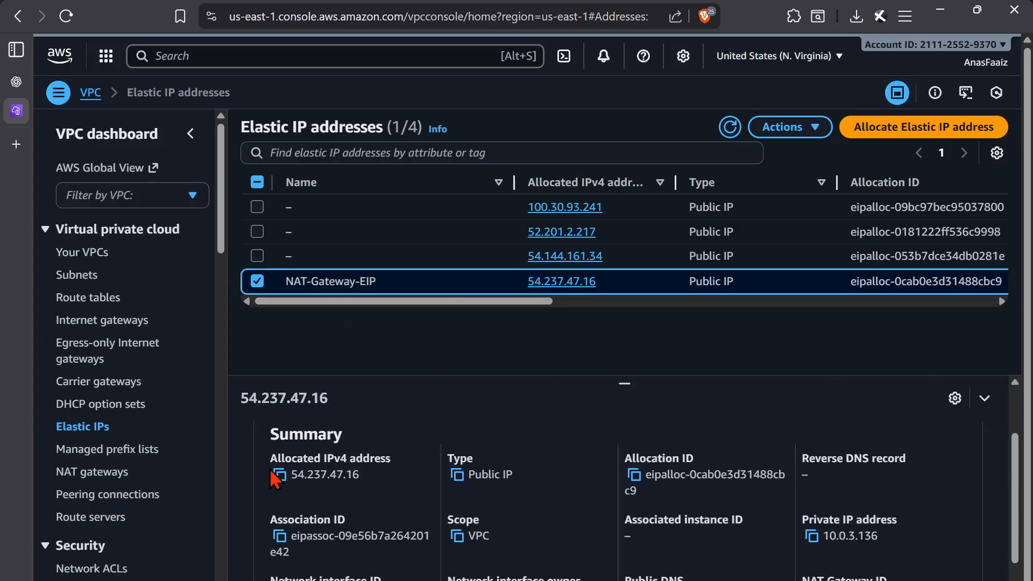
pyautogui.moveTo(646, 458); pyautogui.dragTo(785, 476)
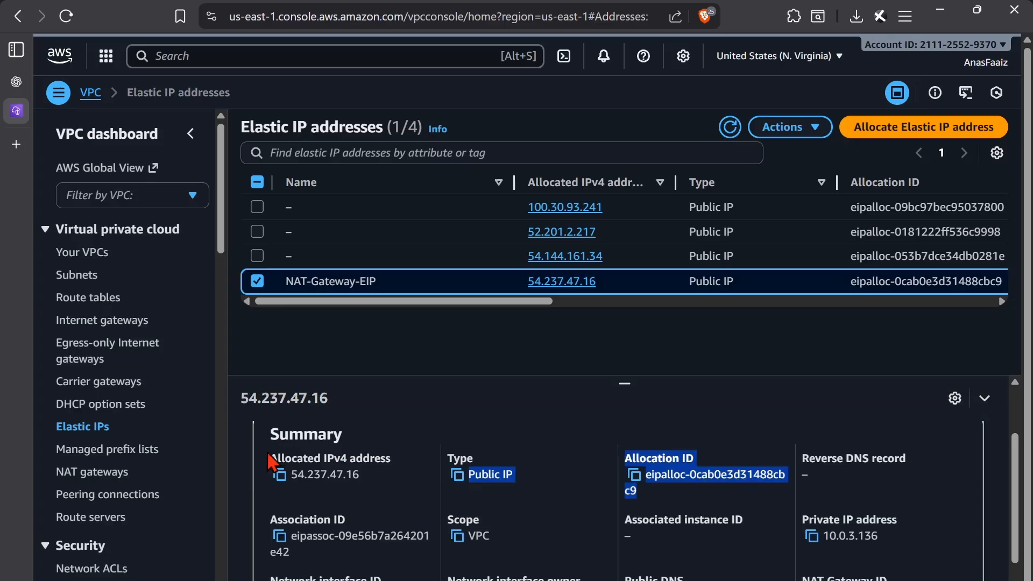
pyautogui.moveTo(271, 459); pyautogui.dragTo(398, 484)
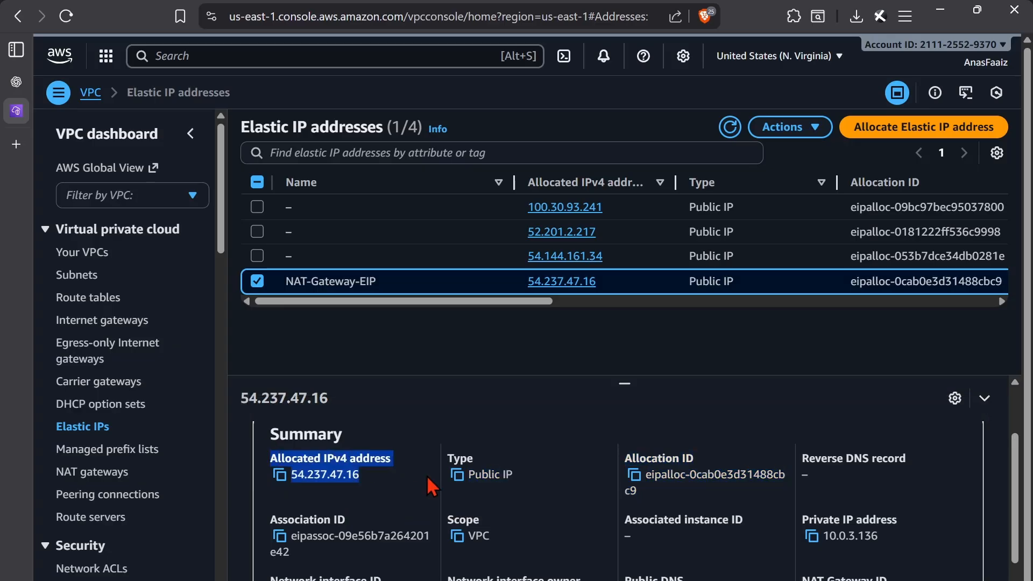
pyautogui.hotkey('alt', 'Tab')
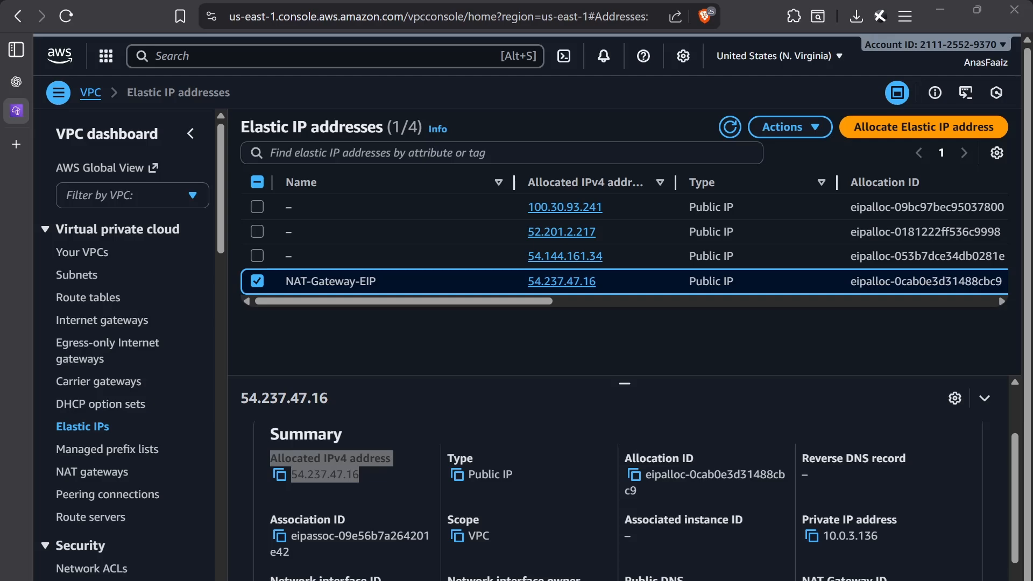
pyautogui.hotkey('alt', 'Tab')
# - Open the route tables and identify the Windows-Private-VPC public, private1 and private2 tables, leaving none selected
pyautogui.click(113, 300)
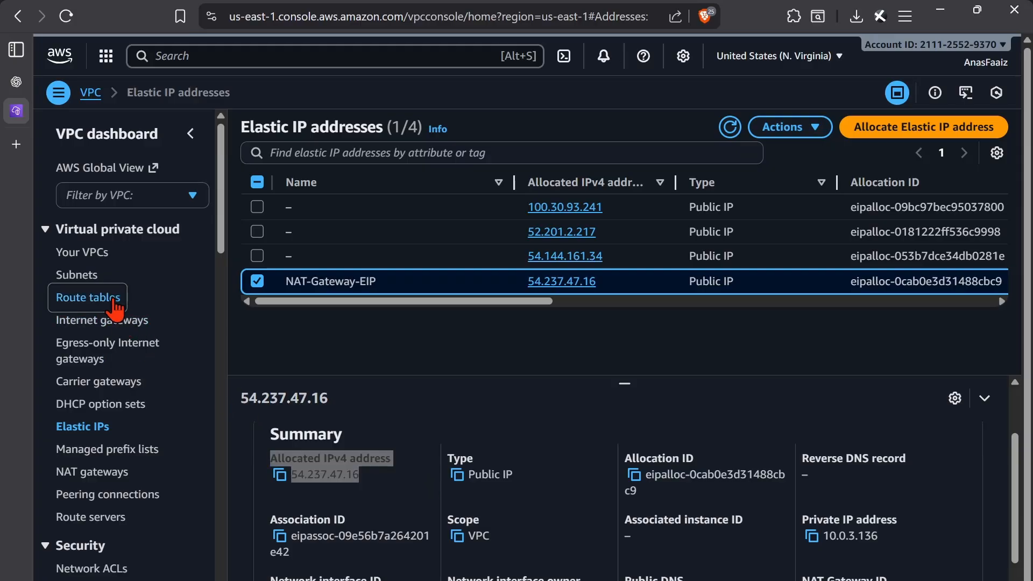
pyautogui.scroll(-2, 484, 327)
pyautogui.scroll(2, 485, 350)
pyautogui.click(257, 260)
pyautogui.scroll(-2, 251, 307)
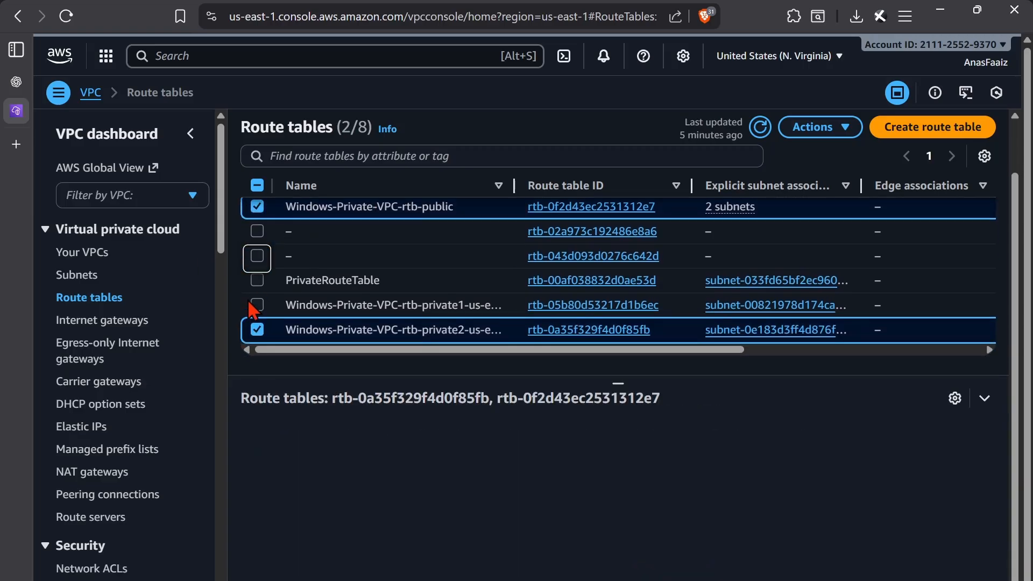
pyautogui.click(255, 305)
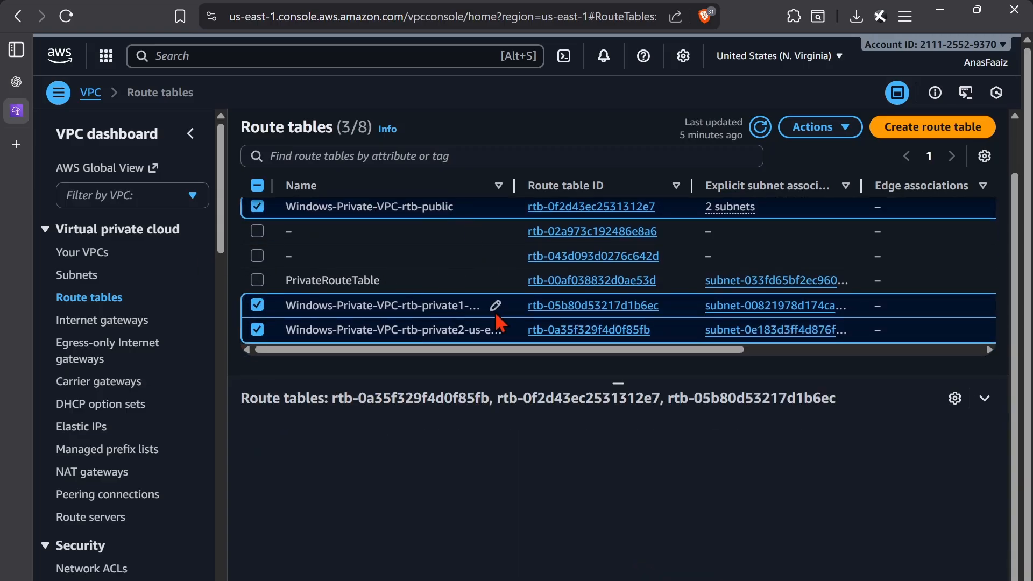
pyautogui.click(258, 210)
pyautogui.click(258, 305)
pyautogui.click(259, 328)
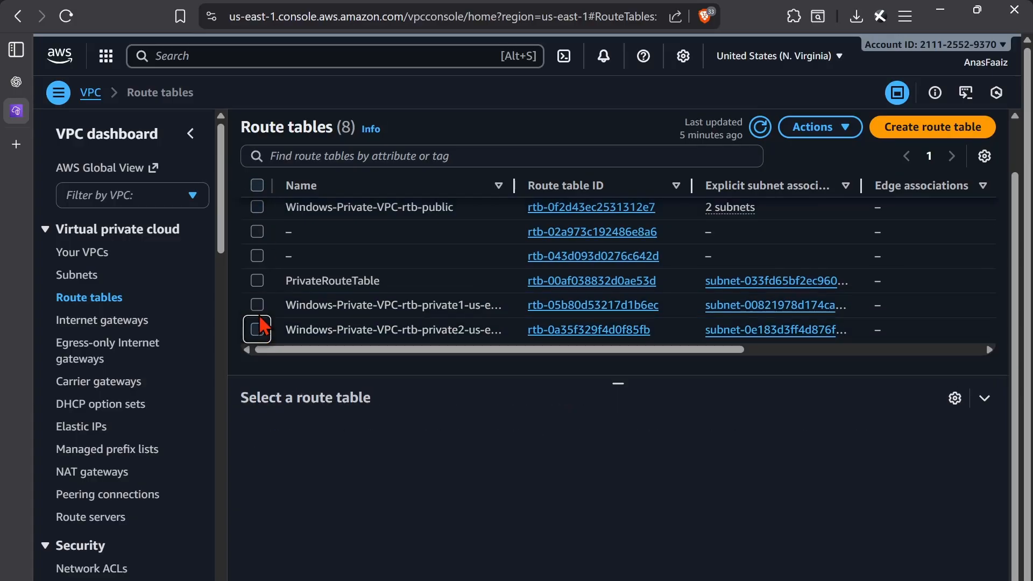
# - Open the routes of the Windows-Private-VPC private1 route table for editing
pyautogui.click(257, 305)
pyautogui.scroll(-1, 398, 493)
pyautogui.scroll(1, 392, 486)
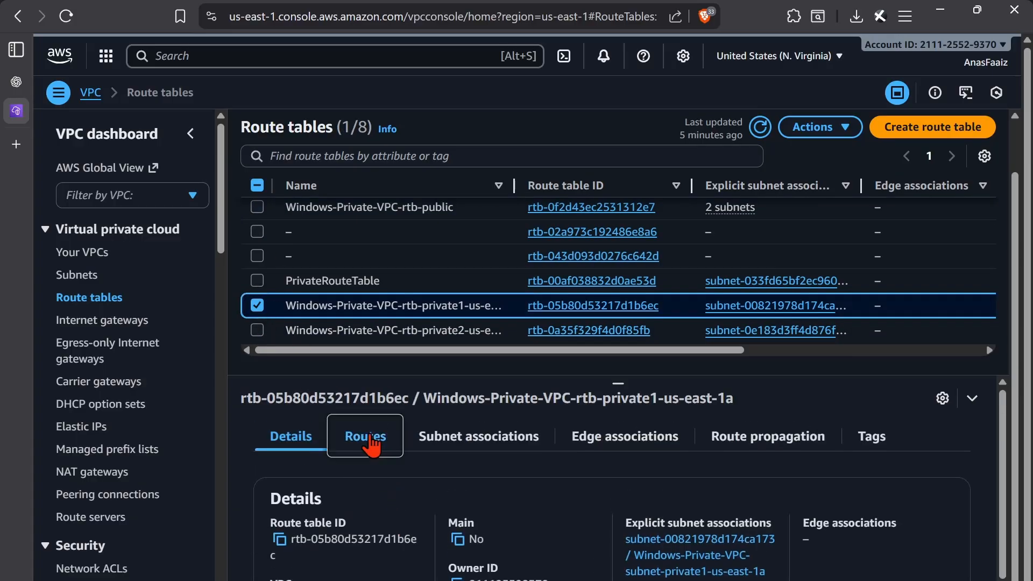
pyautogui.click(371, 444)
pyautogui.click(920, 485)
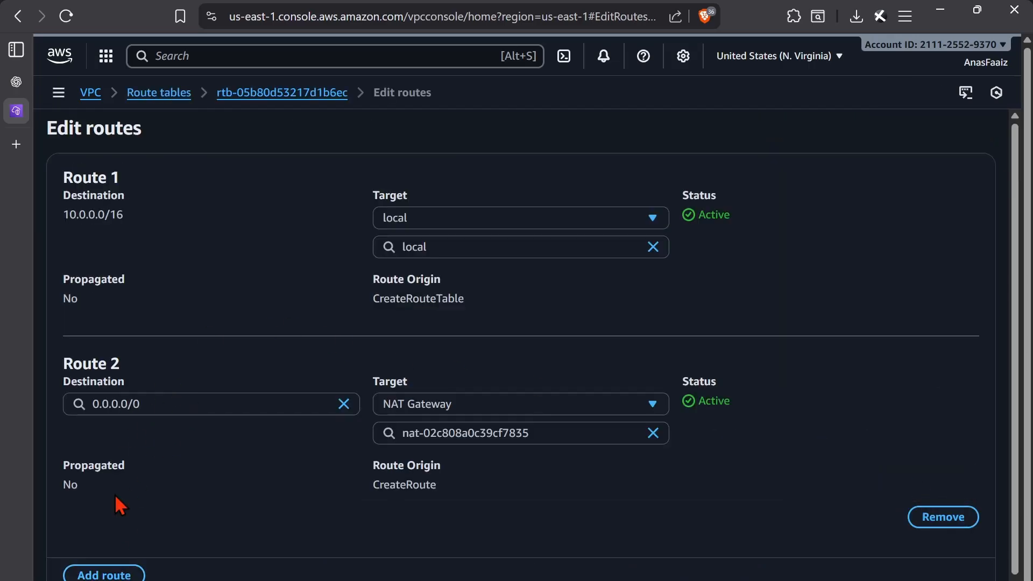
# - Check the destination and NAT gateway target of Route 2, and return to the route tables without saving
pyautogui.click(161, 411)
pyautogui.click(219, 478)
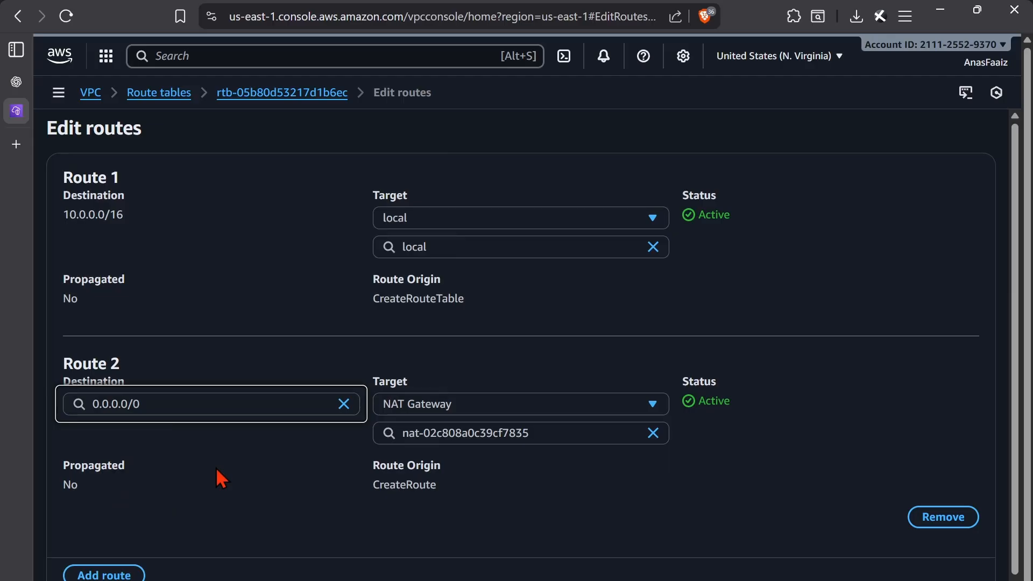
pyautogui.click(478, 444)
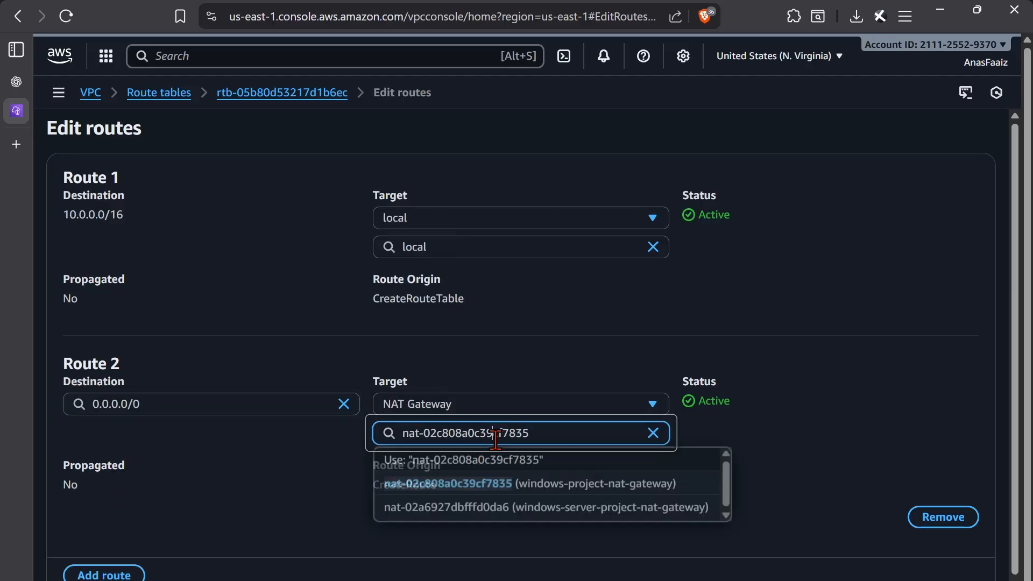
pyautogui.click(869, 528)
pyautogui.scroll(-1, 869, 528)
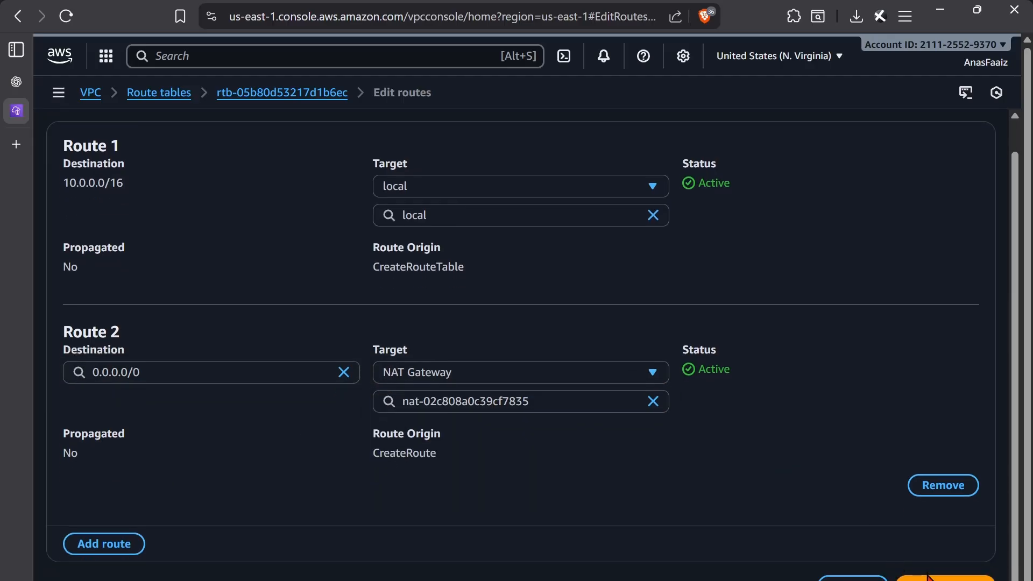
pyautogui.scroll(1, 745, 302)
pyautogui.click(159, 94)
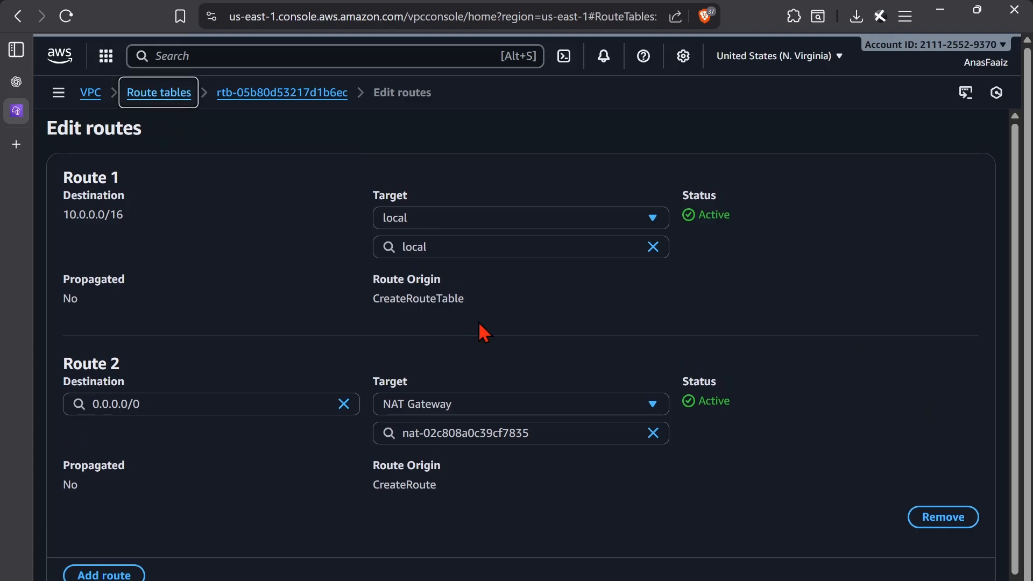
# - Examine the routes and explicit subnet associations of the Windows-Private-VPC-rtb-public route table
pyautogui.click(257, 334)
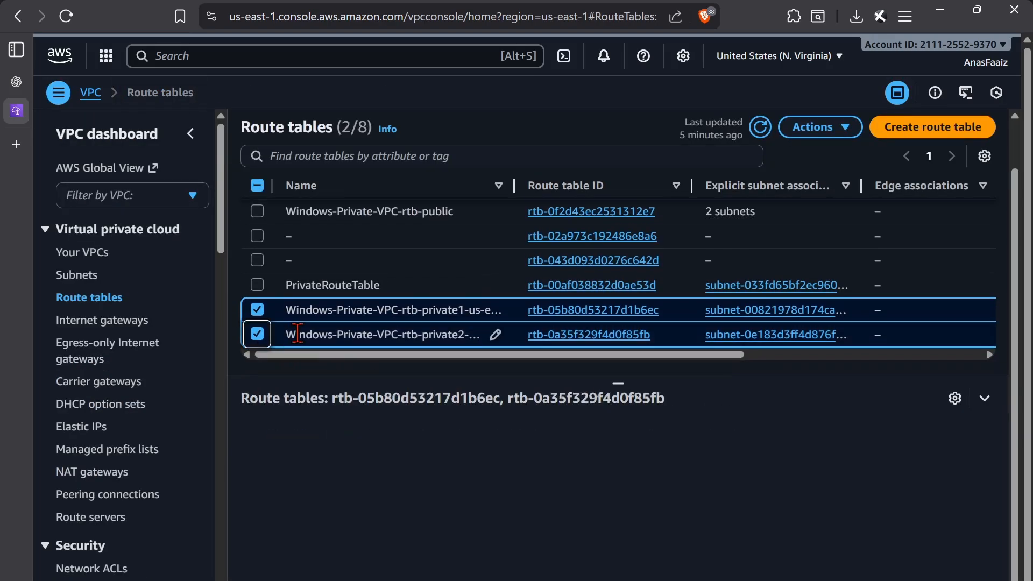
pyautogui.scroll(1, 370, 342)
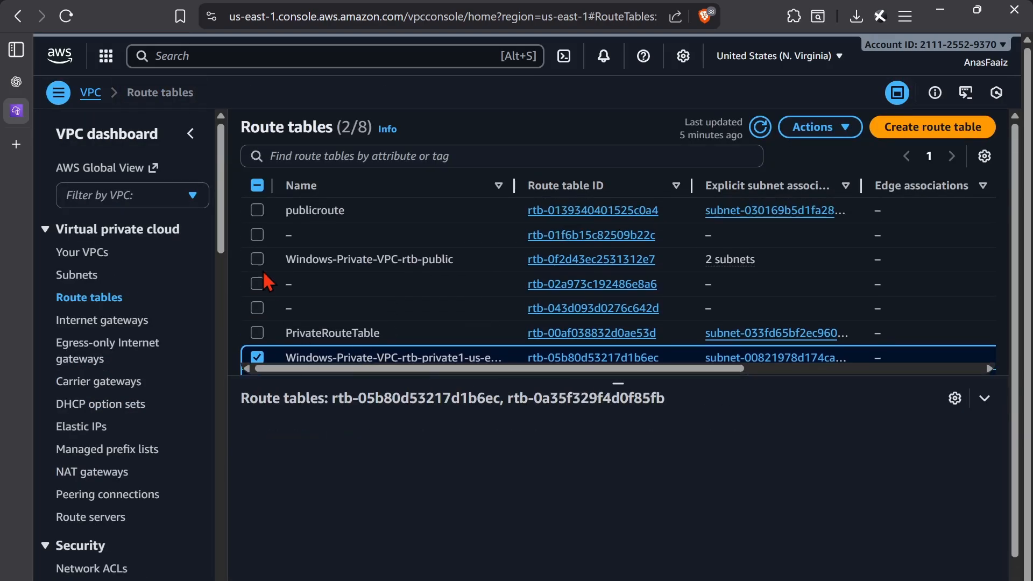
pyautogui.click(257, 261)
pyautogui.scroll(-1, 290, 334)
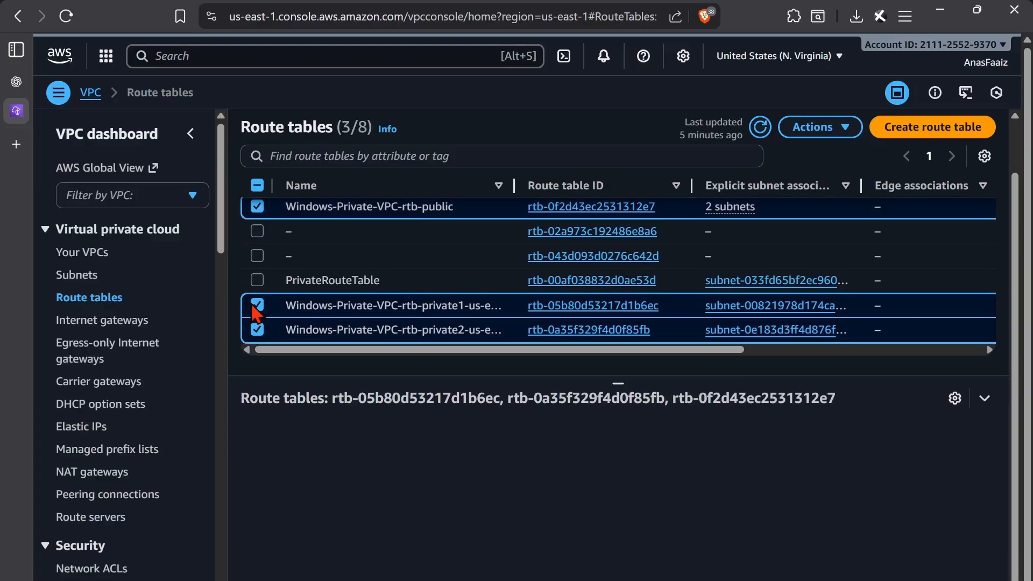
pyautogui.click(257, 305)
pyautogui.click(257, 329)
pyautogui.click(360, 452)
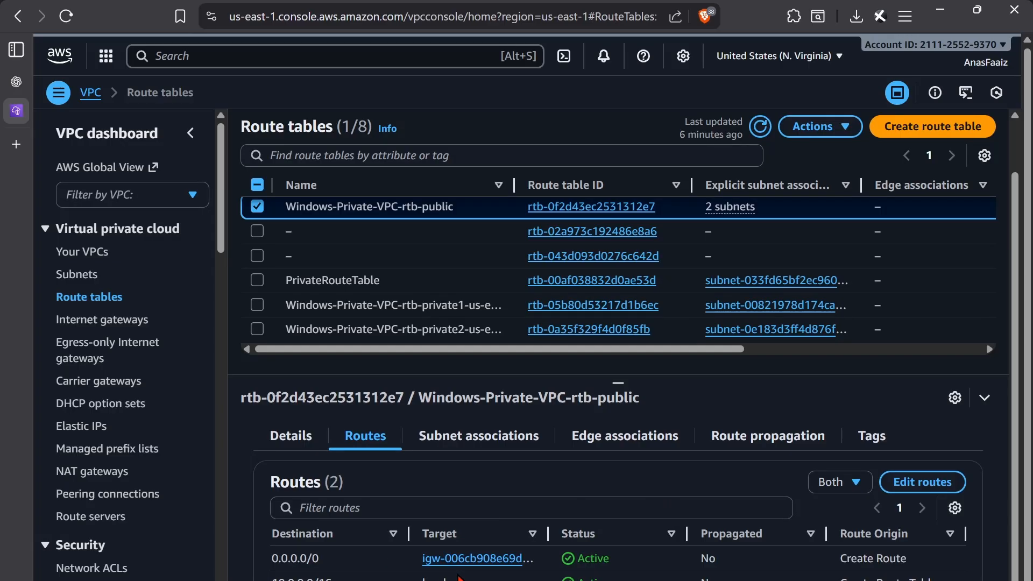
pyautogui.click(487, 446)
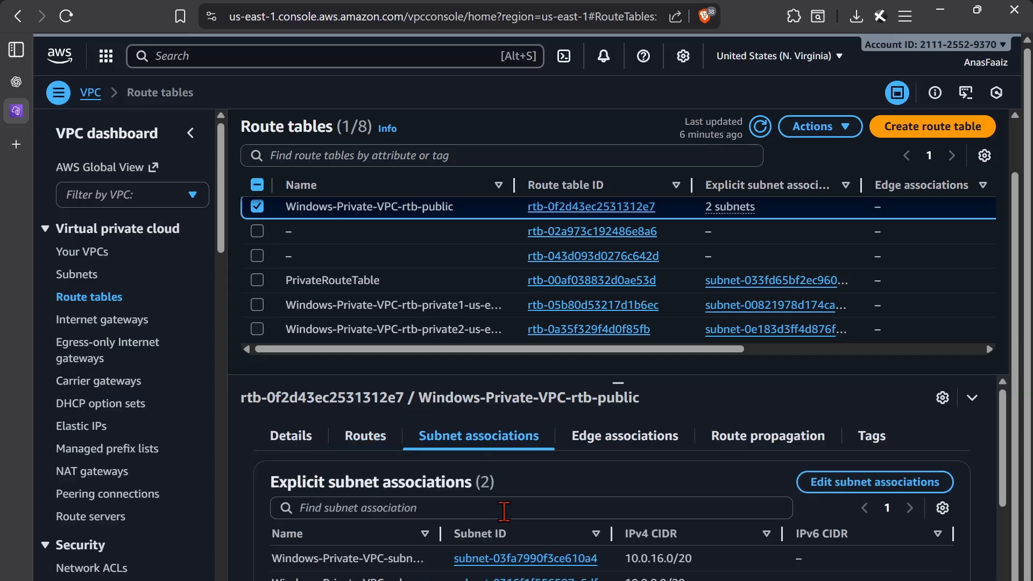
pyautogui.scroll(-2, 370, 570)
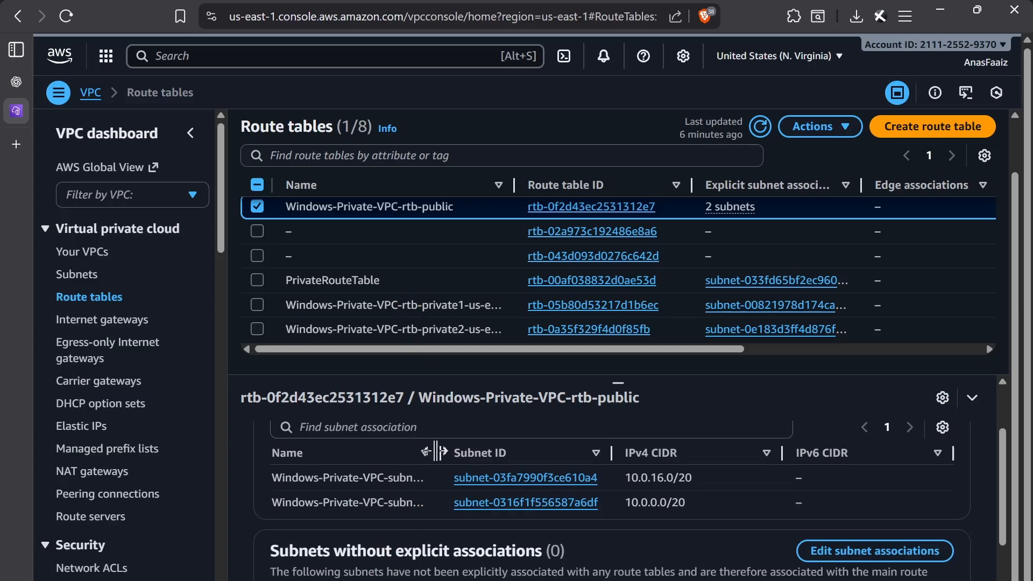
# - Examine the subnet association of the Windows-Private-VPC private1 route table, widening the name column to read the full subnet name
pyautogui.click(260, 211)
pyautogui.click(257, 304)
pyautogui.click(430, 436)
pyautogui.scroll(-2, 307, 472)
pyautogui.scroll(1, 307, 472)
pyautogui.moveTo(441, 453); pyautogui.dragTo(568, 452)
pyautogui.moveTo(393, 477); pyautogui.dragTo(515, 476)
# - Examine the subnet association of the Windows-Private-VPC private2 route table with its full subnet name readable
pyautogui.click(258, 329)
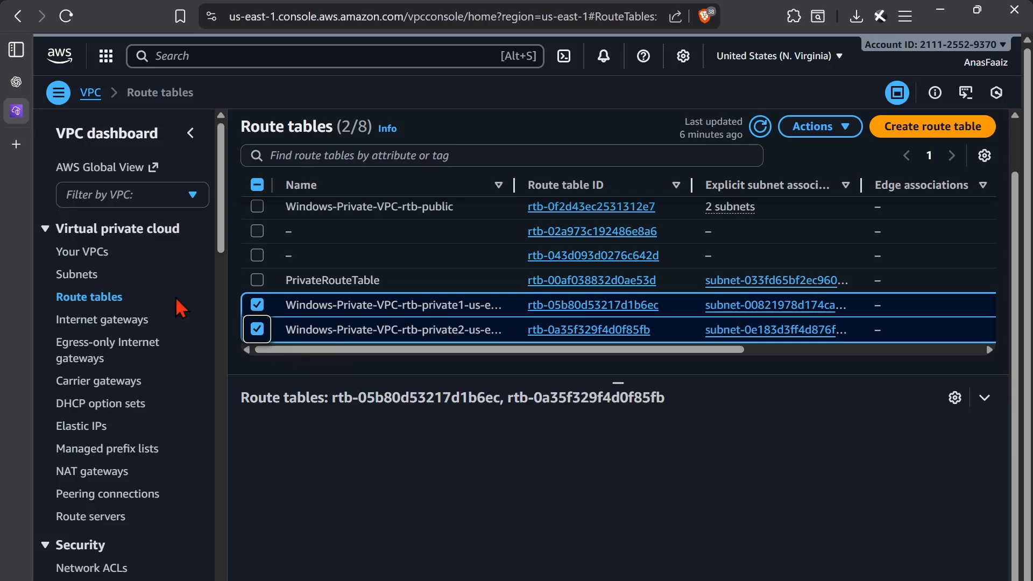
pyautogui.click(257, 304)
pyautogui.click(536, 450)
pyautogui.scroll(-3, 440, 503)
pyautogui.scroll(3, 440, 506)
pyautogui.moveTo(442, 534); pyautogui.dragTo(563, 537)
pyautogui.moveTo(488, 560); pyautogui.dragTo(394, 556)
pyautogui.click(423, 556)
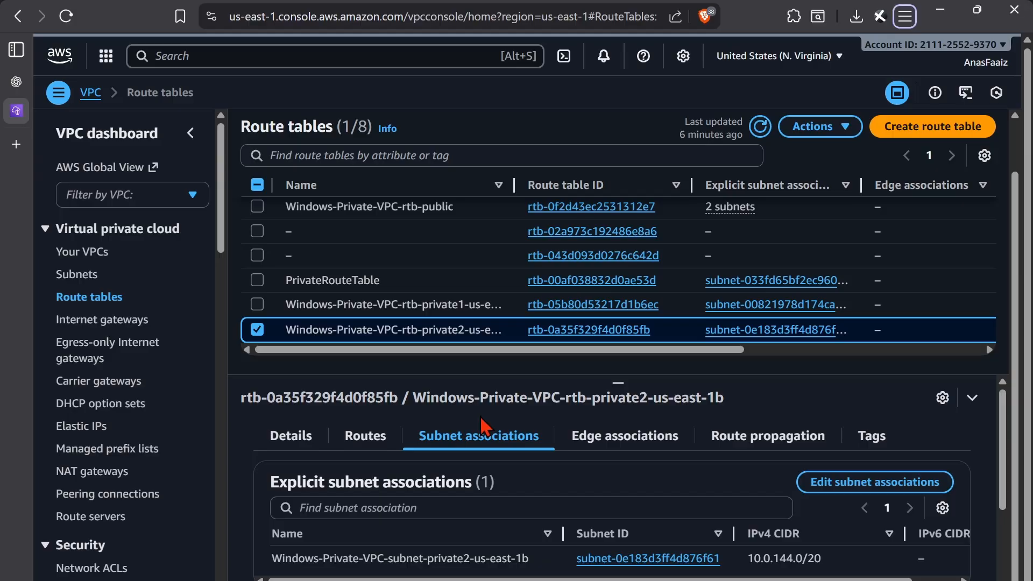
# - Open the security groups and review the details of Bastion-SG
pyautogui.scroll(-3, 99, 471)
pyautogui.click(117, 431)
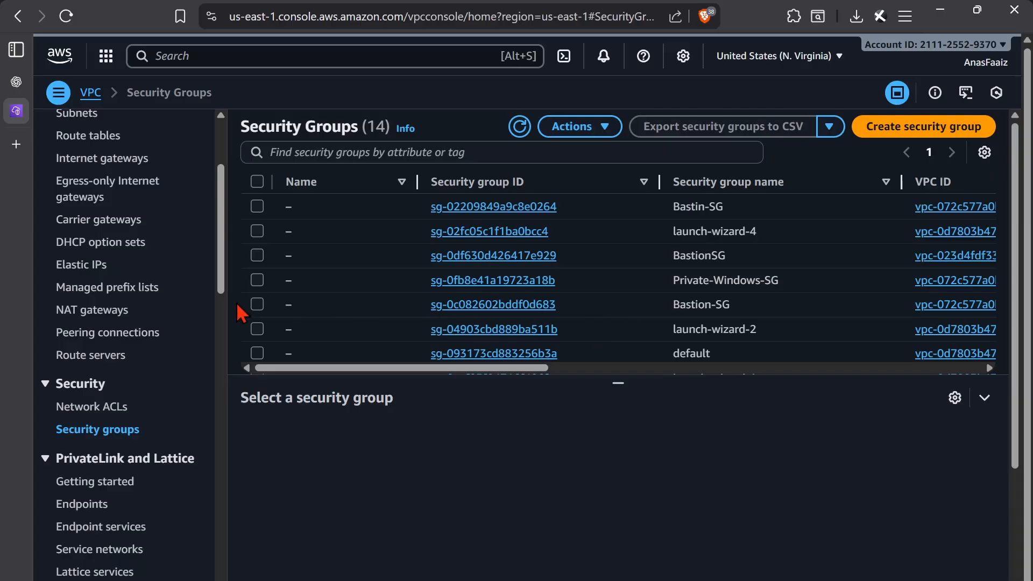
pyautogui.click(257, 305)
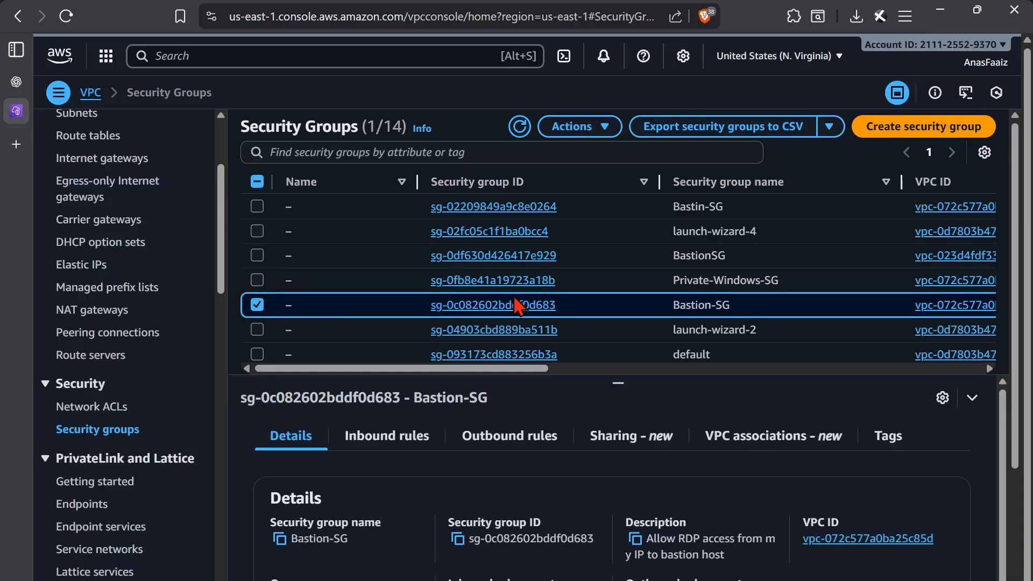
pyautogui.scroll(-1, 504, 505)
pyautogui.scroll(-2, 570, 305)
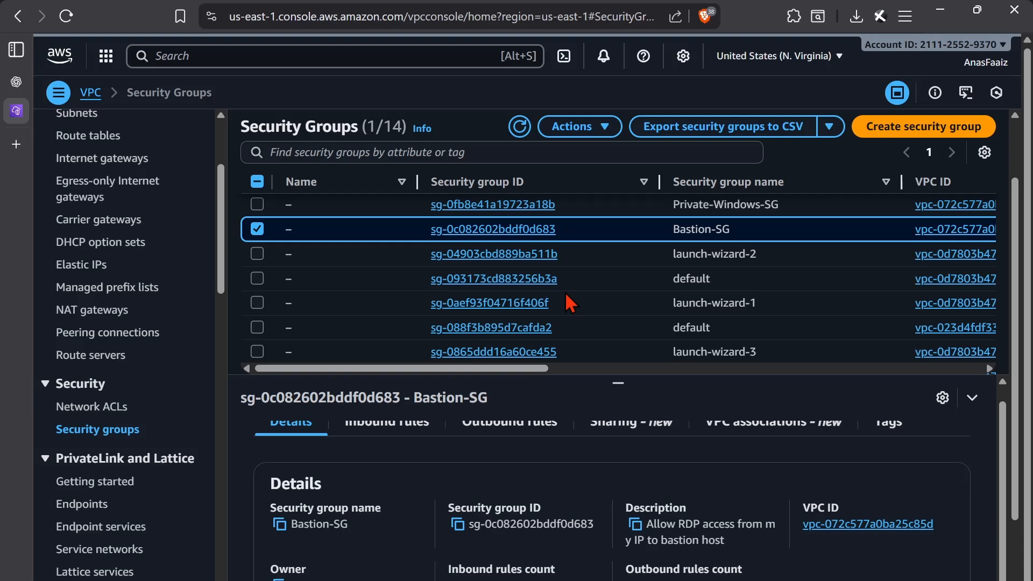
# - Select only Private-Windows-SG and review its security group details
pyautogui.click(260, 225)
pyautogui.click(257, 204)
pyautogui.click(257, 230)
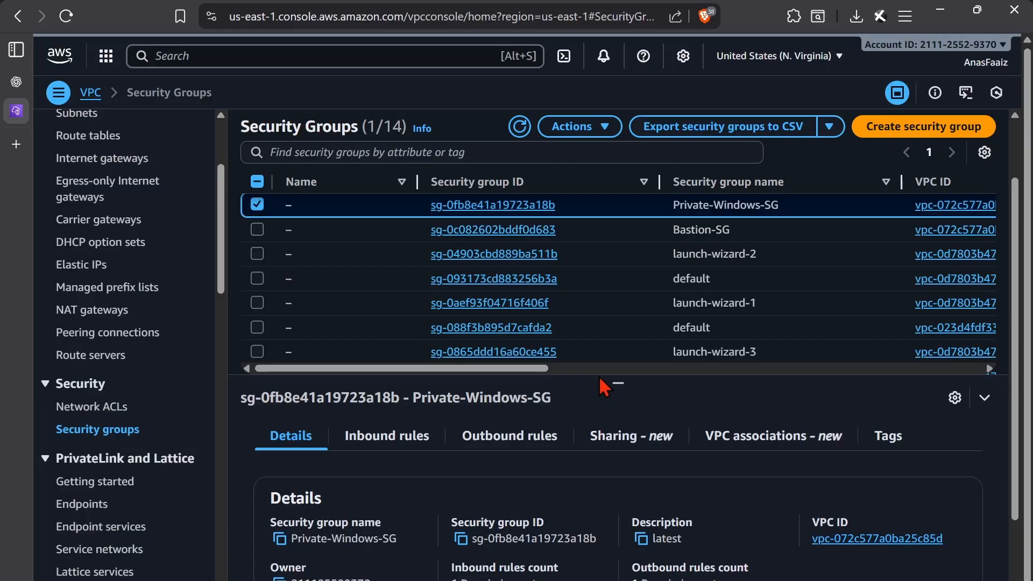
pyautogui.scroll(-2, 600, 379)
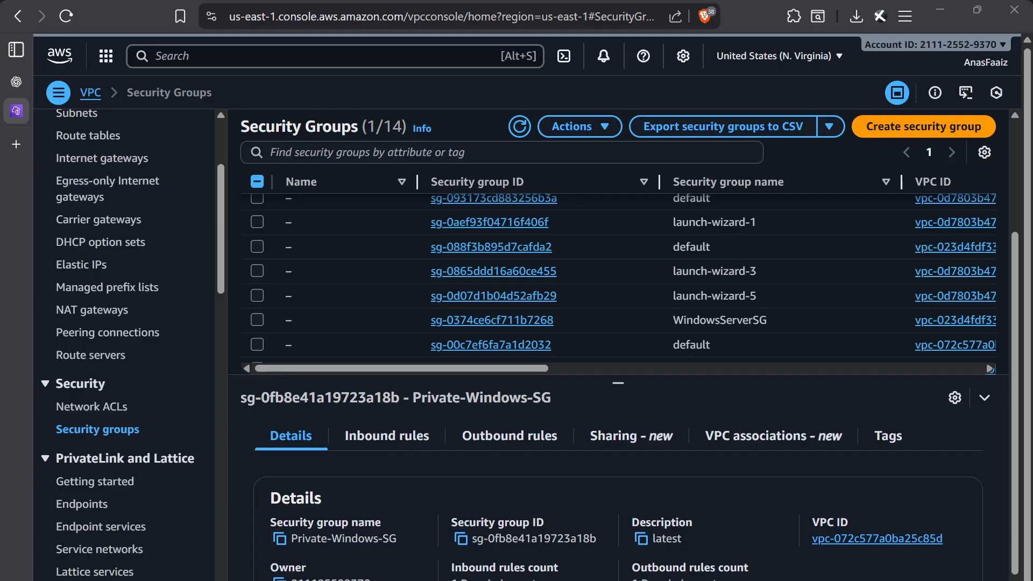
pyautogui.scroll(2, 619, 280)
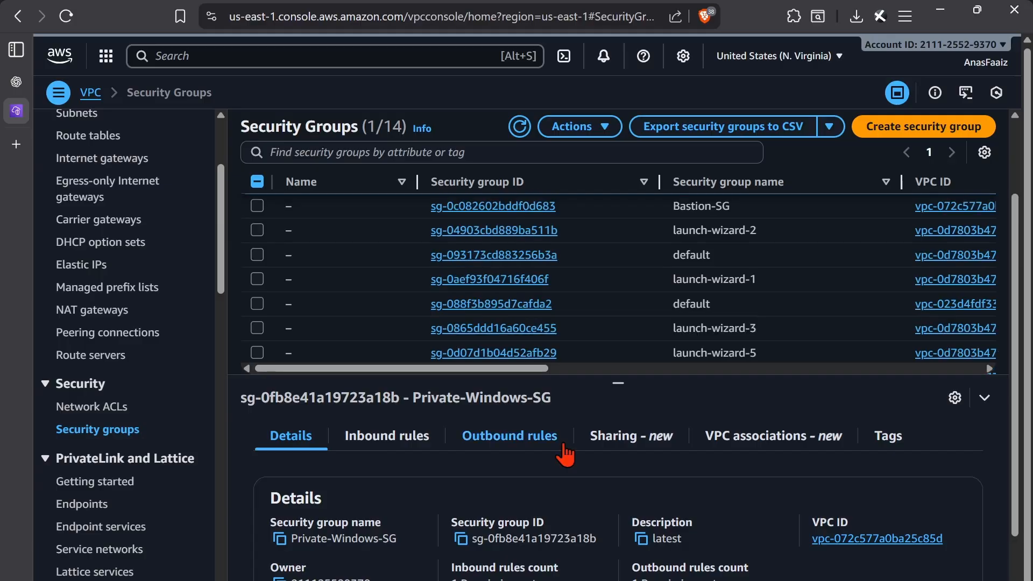
# - Start creating a security group in the Windows-Private-VPC-vpc VPC
pyautogui.click(884, 134)
pyautogui.click(280, 228)
pyautogui.click(245, 360)
pyautogui.click(253, 411)
pyautogui.scroll(-3, 350, 410)
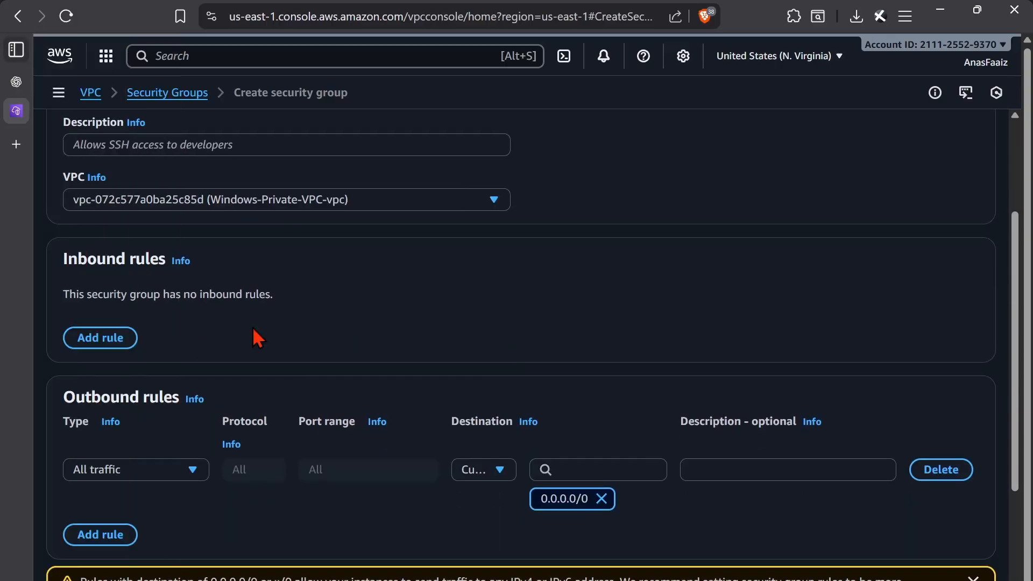
# - Add an inbound rule to the new security group that allows RDP from Anywhere-IPv4
pyautogui.click(105, 338)
pyautogui.click(155, 334)
pyautogui.write('rdp')
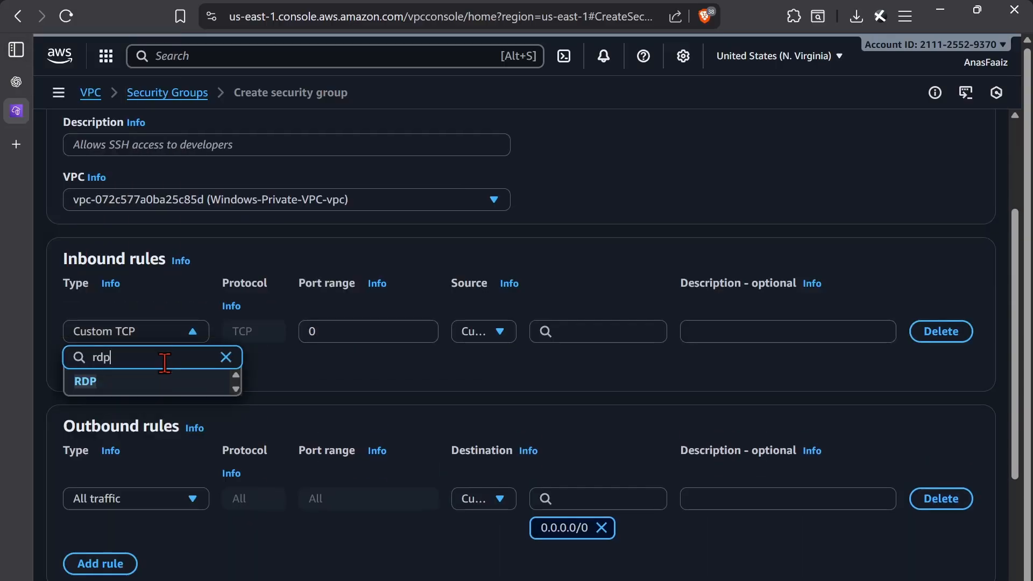
pyautogui.click(130, 381)
pyautogui.click(498, 332)
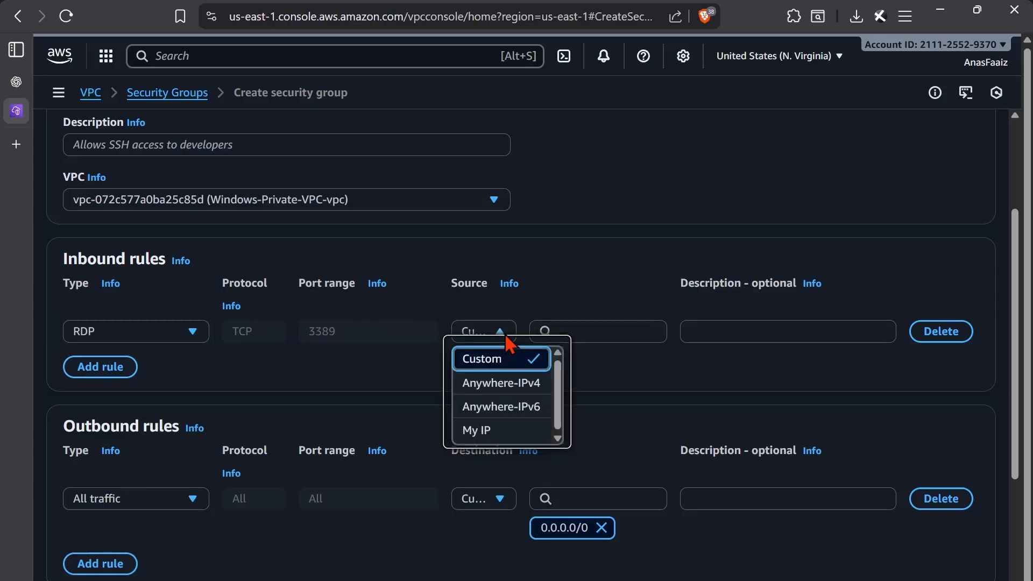
pyautogui.click(532, 396)
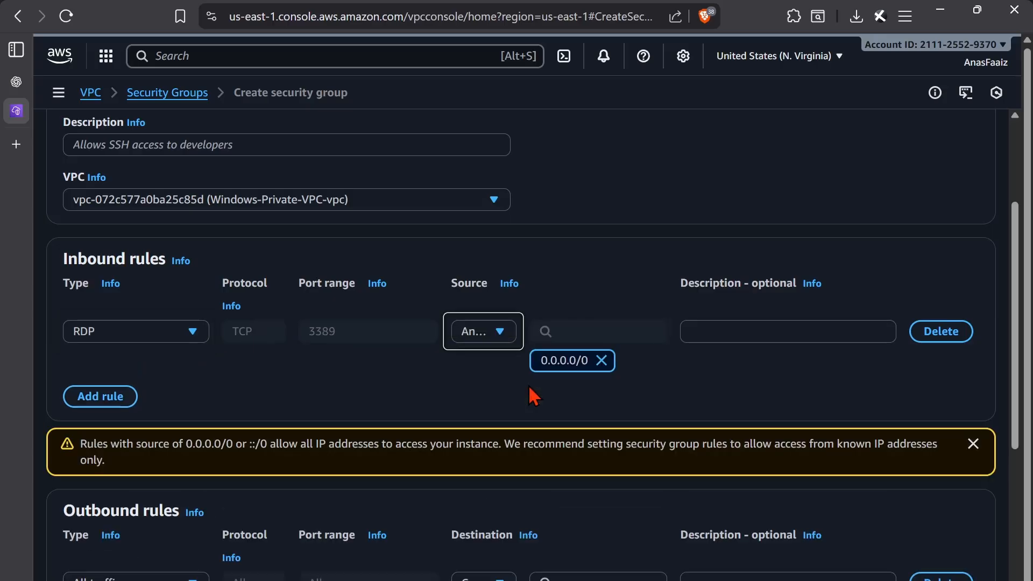
# - Add a second inbound rule to the new security group and look through its available rule types
pyautogui.scroll(-4, 557, 388)
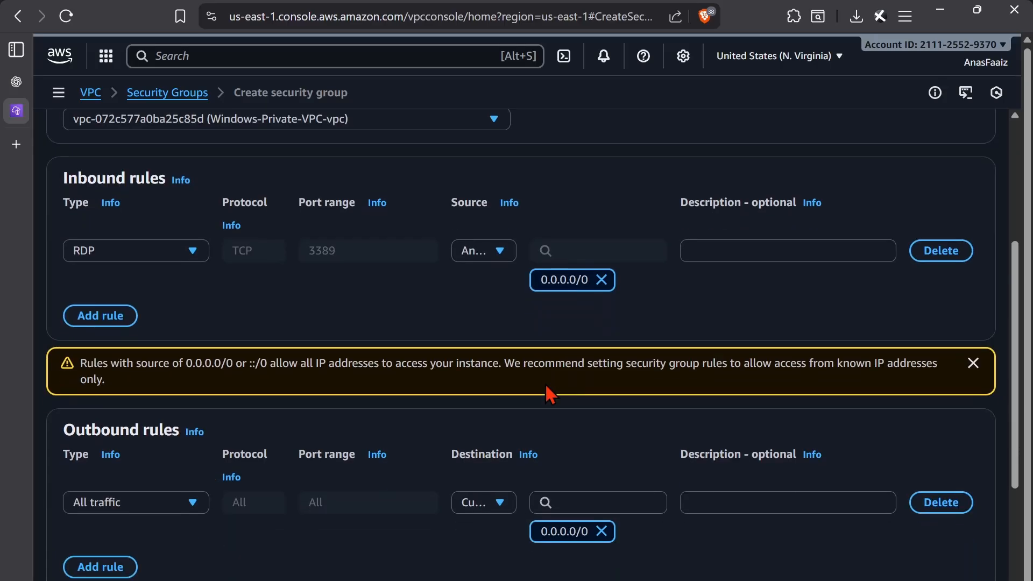
pyautogui.scroll(1, 359, 359)
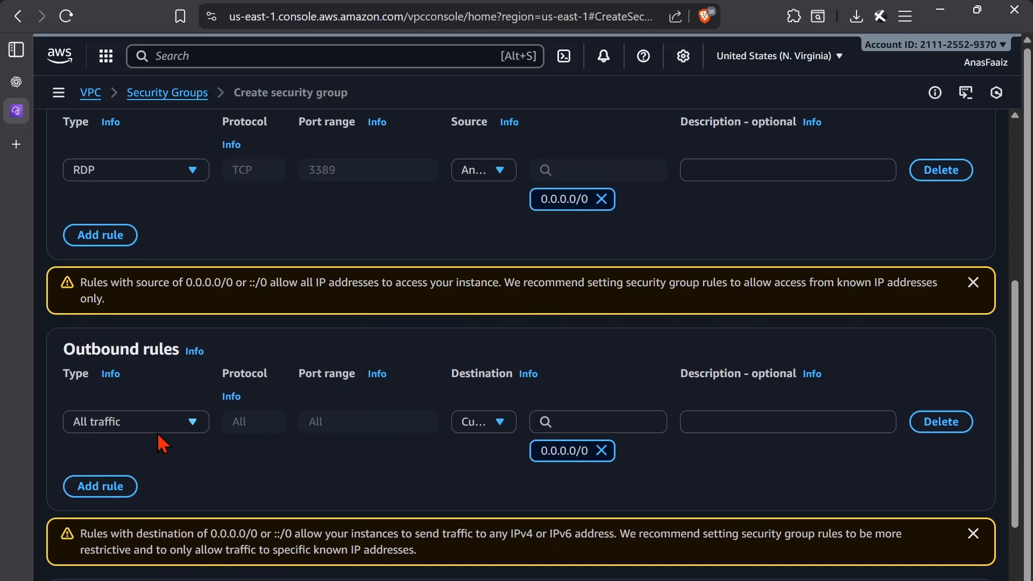
pyautogui.scroll(3, 154, 387)
pyautogui.click(117, 396)
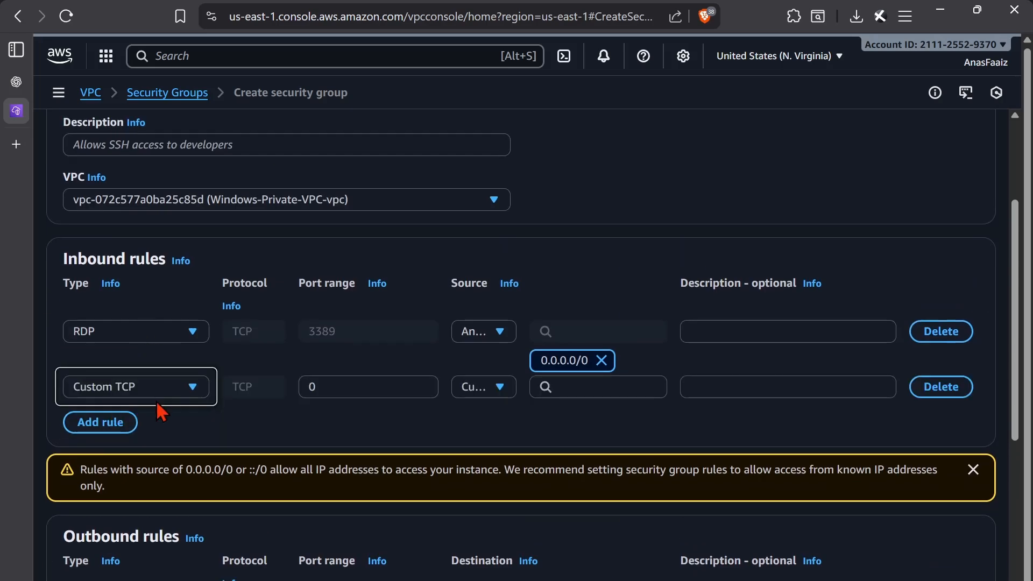
pyautogui.click(189, 395)
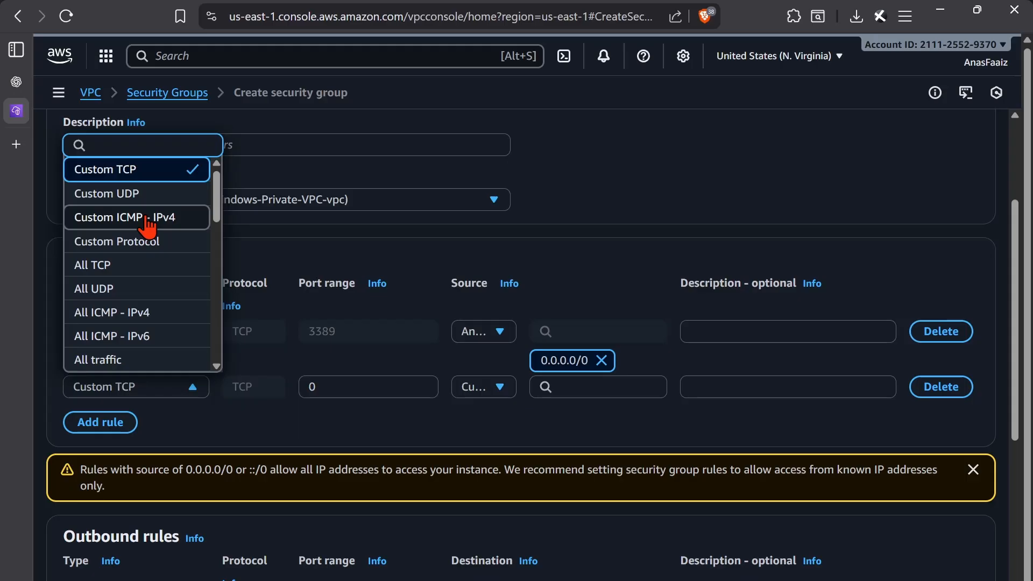
pyautogui.hotkey('alt', 'Tab')
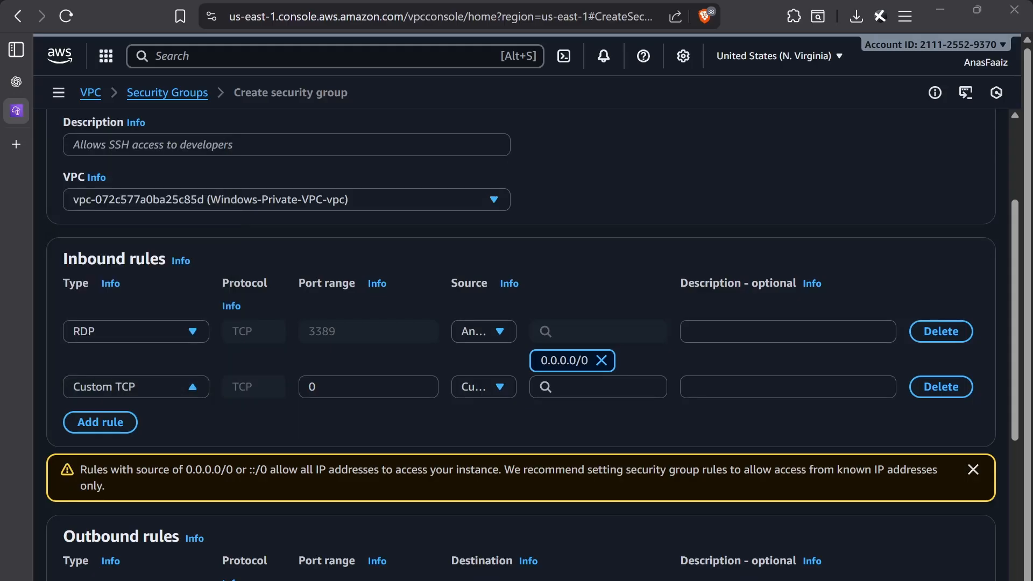
pyautogui.hotkey('alt', 'Tab')
# - Check the outbound rule's traffic types and the remaining settings, and cancel creating the security group
pyautogui.scroll(-3, 239, 338)
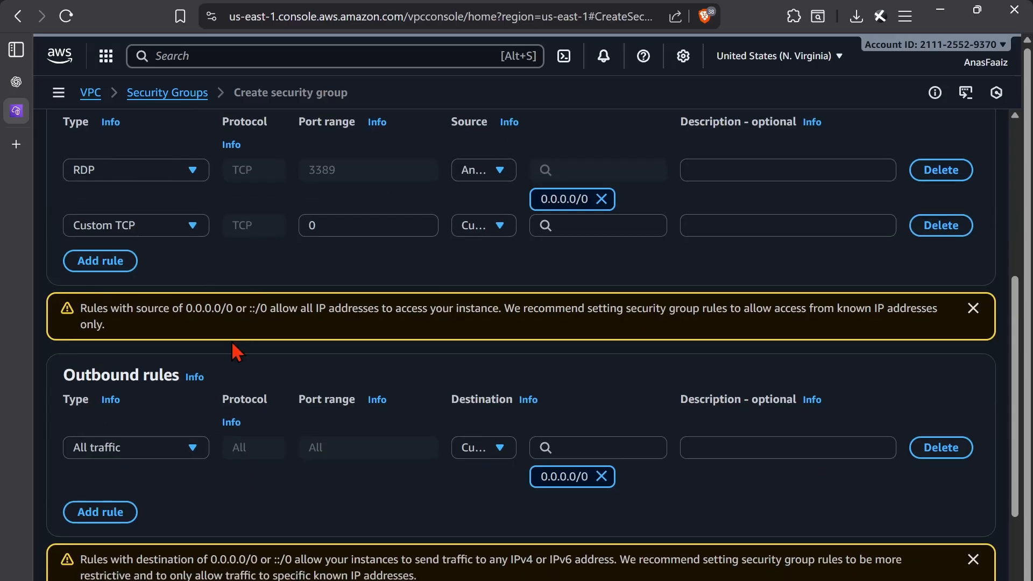
pyautogui.click(133, 452)
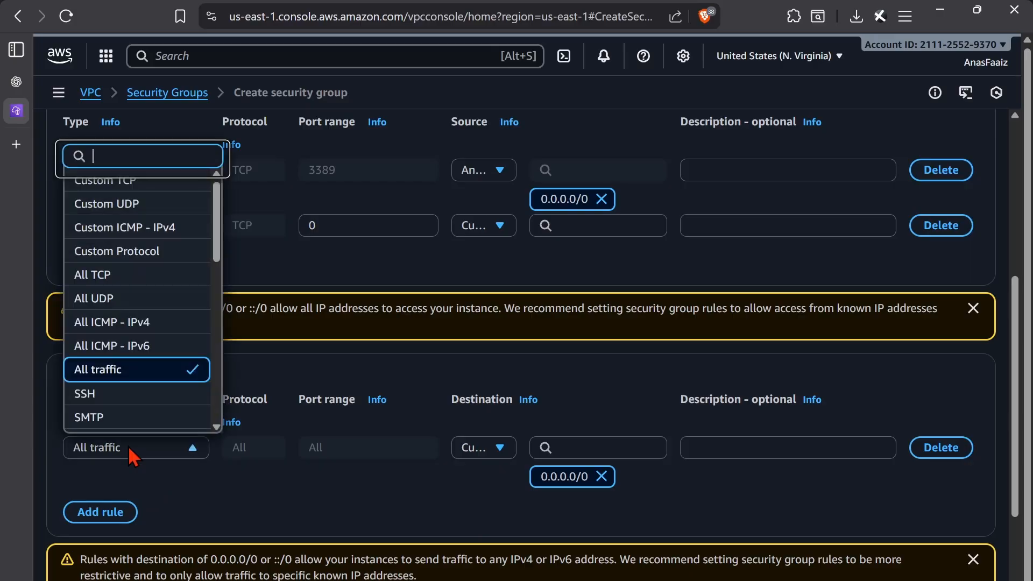
pyautogui.click(132, 454)
pyautogui.scroll(-3, 540, 542)
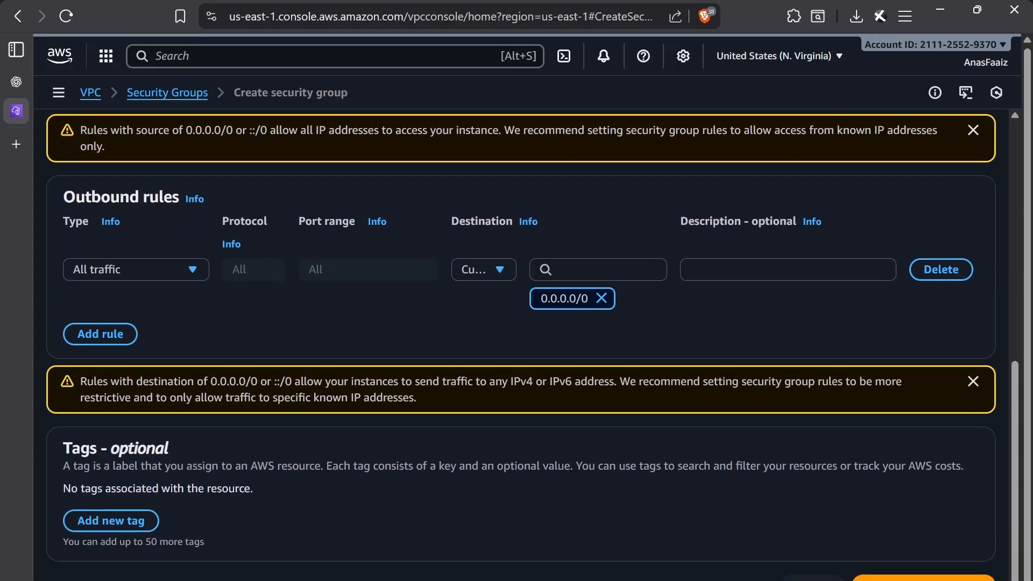
pyautogui.scroll(10, 132, 239)
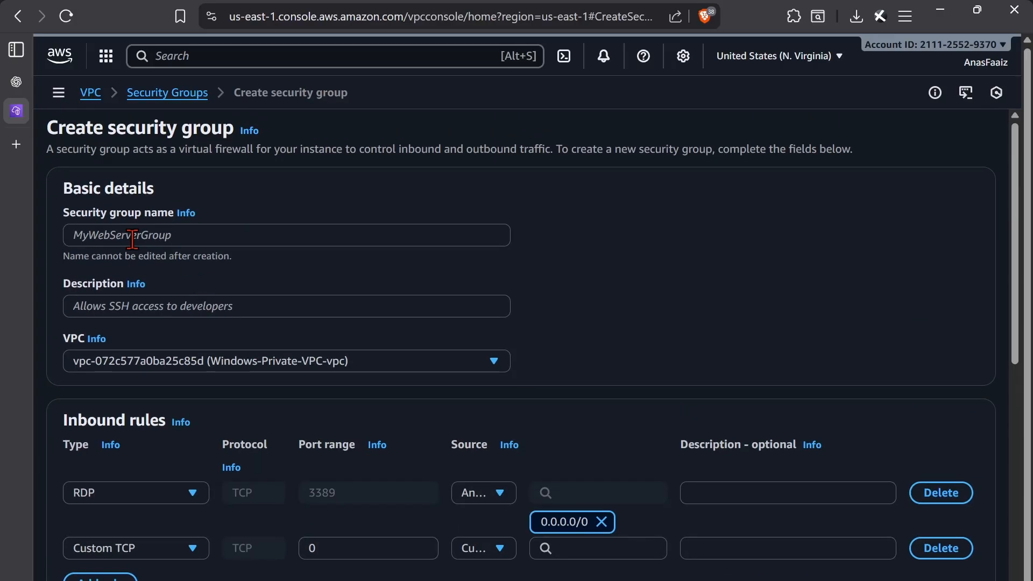
pyautogui.scroll(-8, 854, 556)
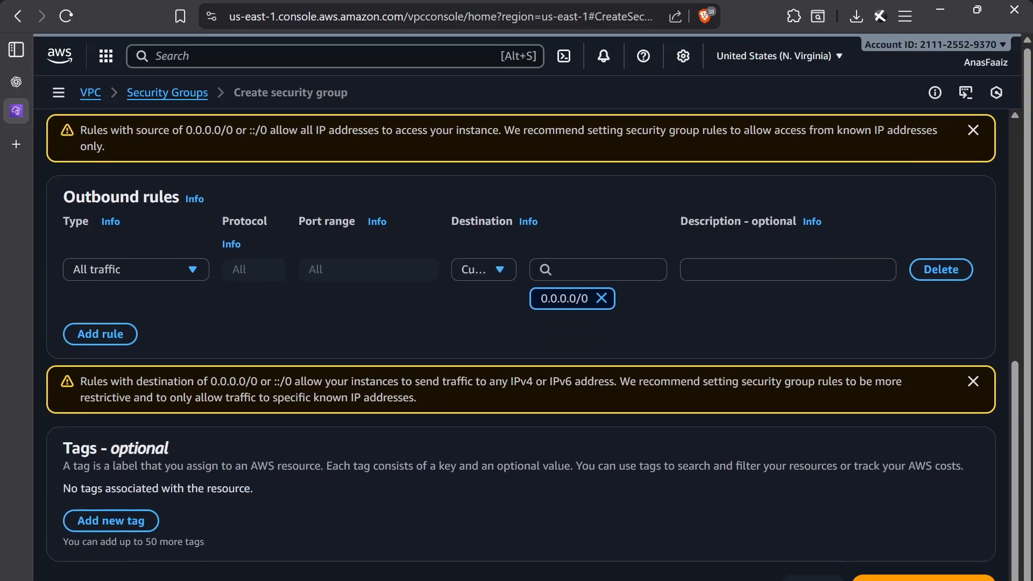
pyautogui.click(812, 575)
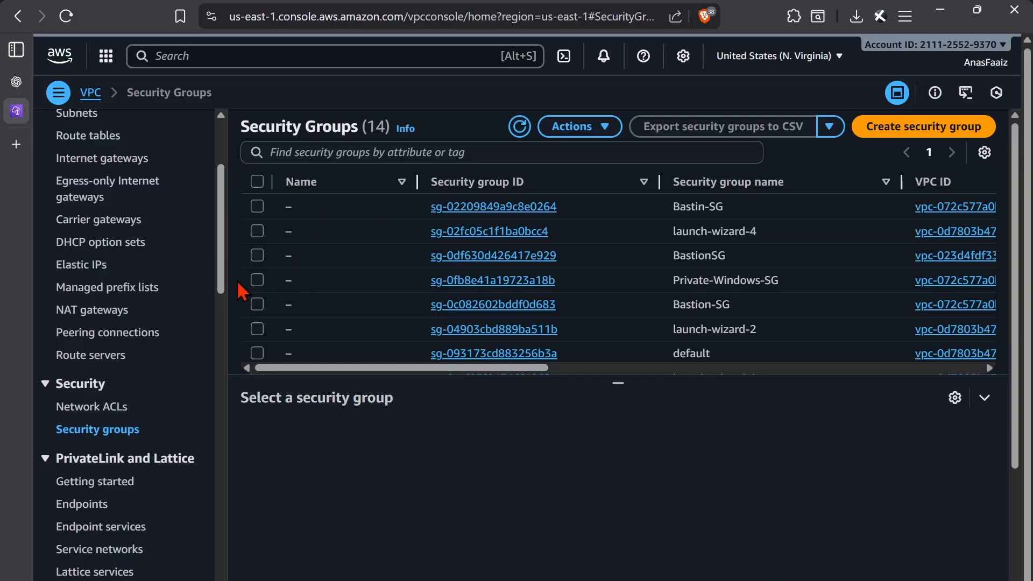
# - Select Private-Windows-SG and examine its inbound rule's type, protocol, port range and source
pyautogui.click(257, 281)
pyautogui.scroll(-2, 589, 356)
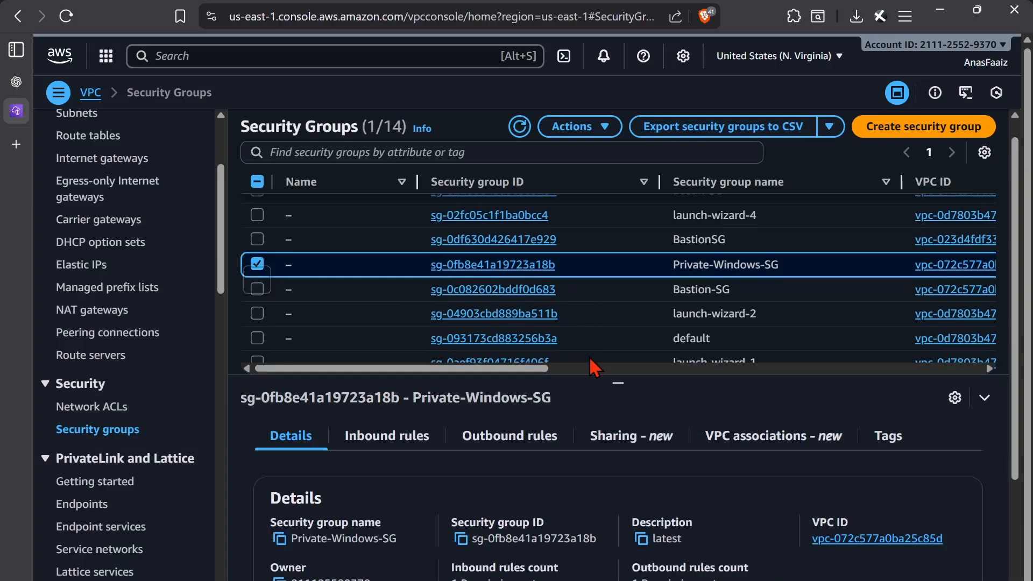
pyautogui.click(398, 436)
pyautogui.scroll(-2, 602, 499)
pyautogui.moveTo(591, 580); pyautogui.dragTo(667, 576)
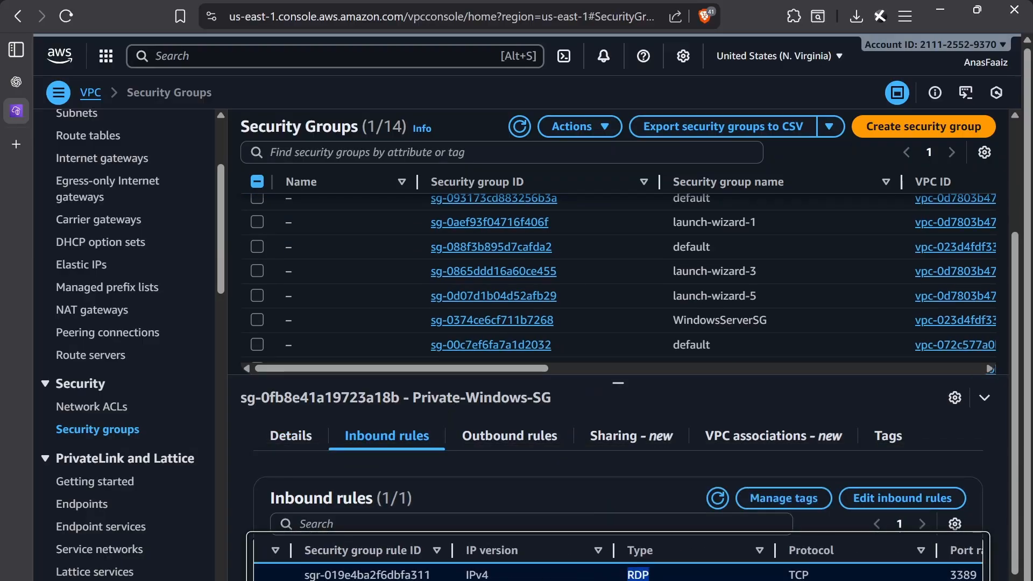
pyautogui.press('Right')
pyautogui.press('Right')
pyautogui.press('Right')
pyautogui.press('Right')
pyautogui.press('Right')
pyautogui.press('Right')
pyautogui.press('Right')
pyautogui.press('Right')
pyautogui.press('Right')
pyautogui.press('Right')
pyautogui.press('Right')
pyautogui.press('Right')
pyautogui.press('Right')
pyautogui.press('Right')
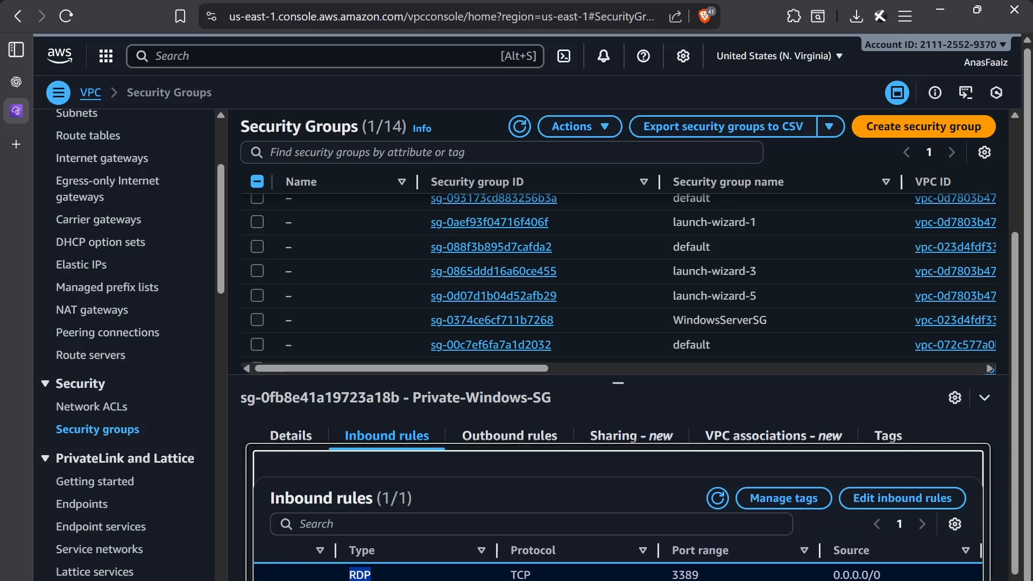
pyautogui.moveTo(648, 579); pyautogui.dragTo(328, 580)
# - Examine the outbound rule of Private-Windows-SG across all its columns, and add Bastion-SG to the selection
pyautogui.click(516, 436)
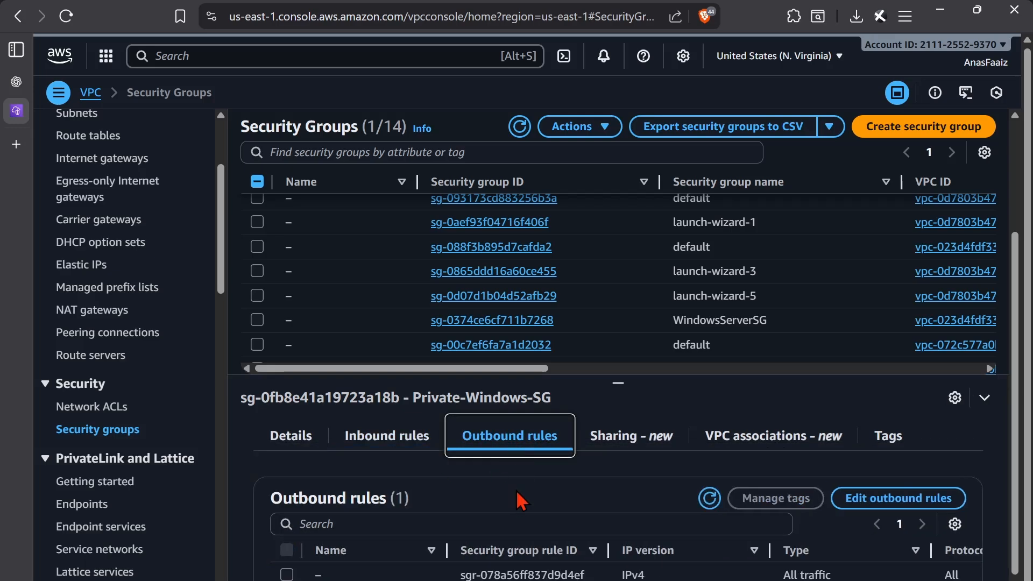
pyautogui.press('Right')
pyautogui.press('Right')
pyautogui.press('Right')
pyautogui.press('Right')
pyautogui.press('Right')
pyautogui.press('Right')
pyautogui.press('Right')
pyautogui.press('Right')
pyautogui.press('Right')
pyautogui.press('Right')
pyautogui.press('Right')
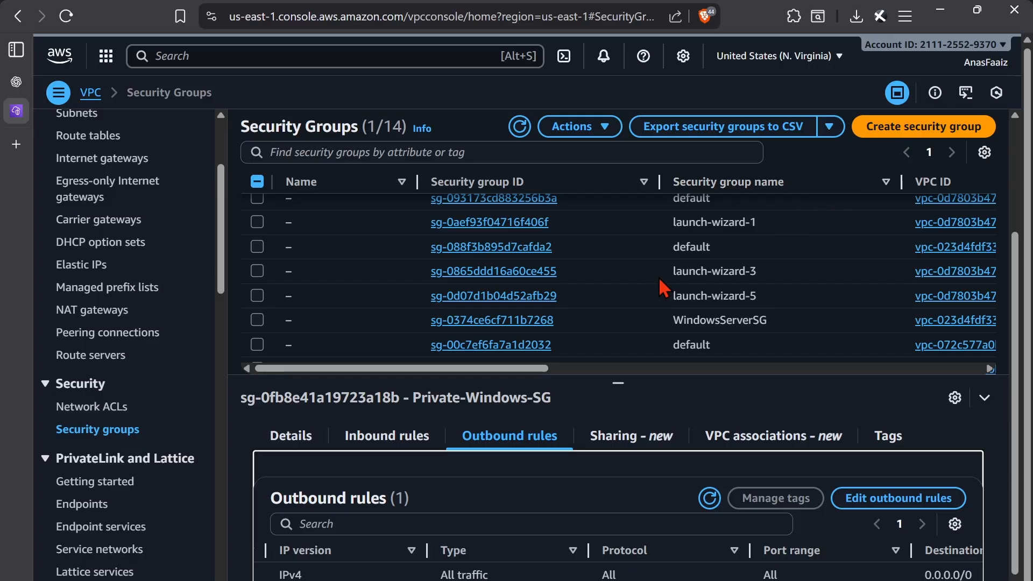
pyautogui.scroll(3, 658, 277)
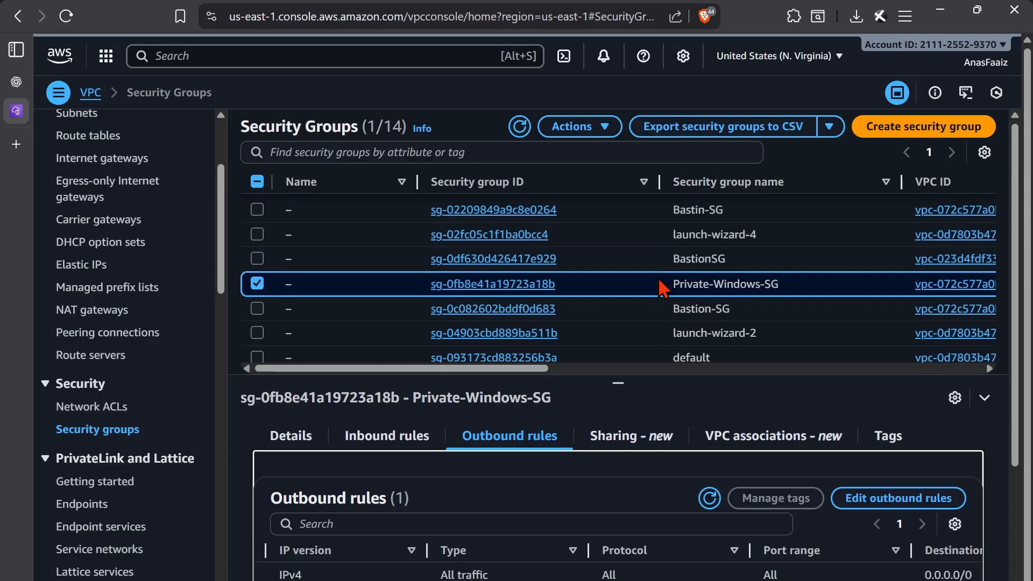
pyautogui.click(257, 305)
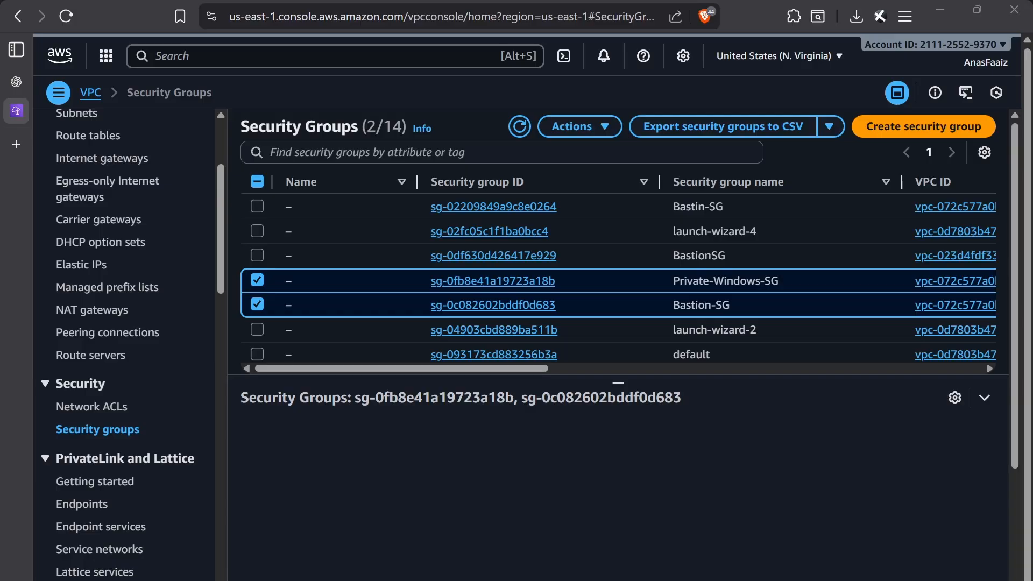
# - Go to the EC2 instances list and select the Windows-Bastion-Host instance
pyautogui.click(218, 56)
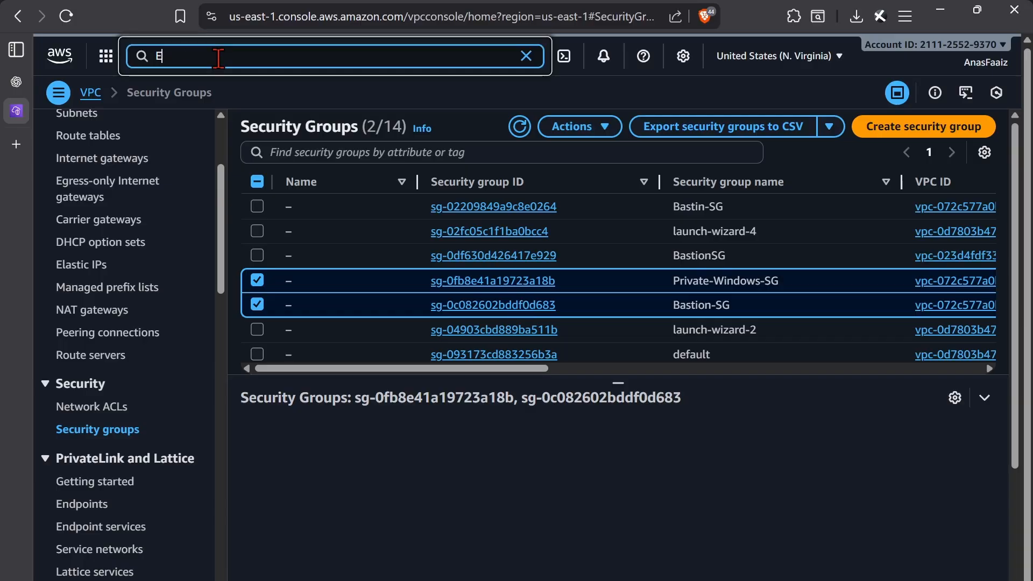
pyautogui.write('EC2')
pyautogui.click(383, 142)
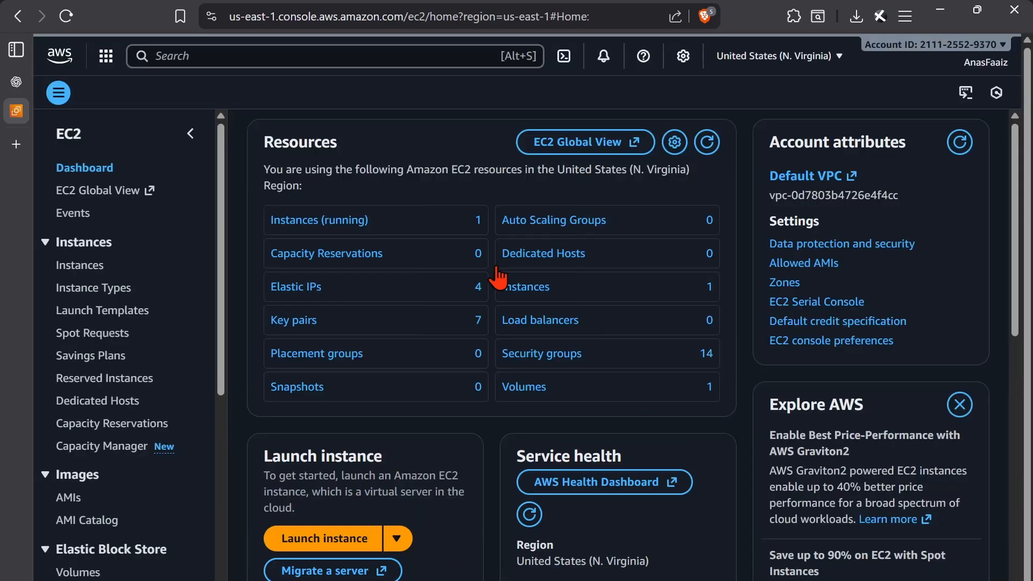
pyautogui.click(81, 266)
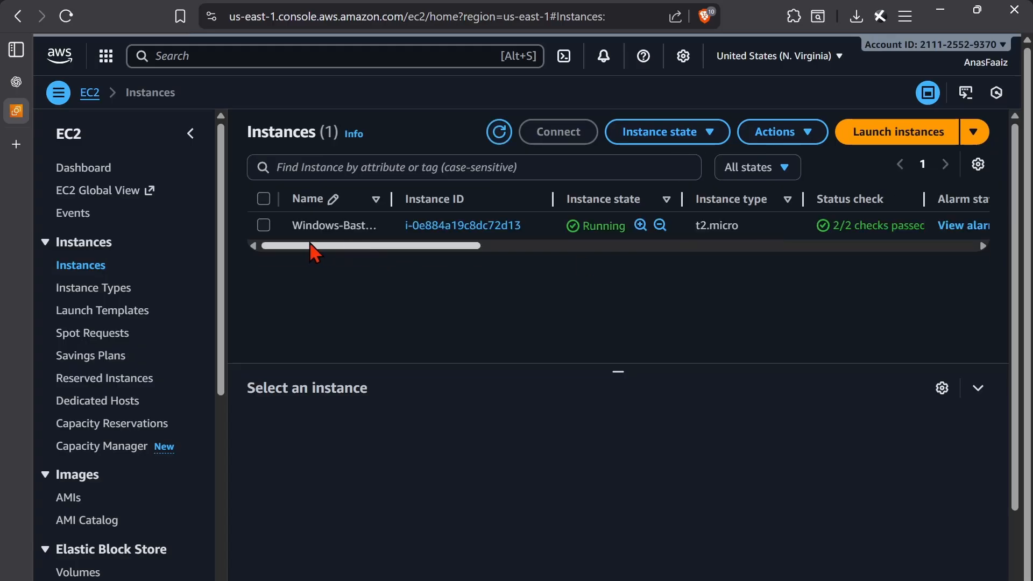
pyautogui.click(264, 226)
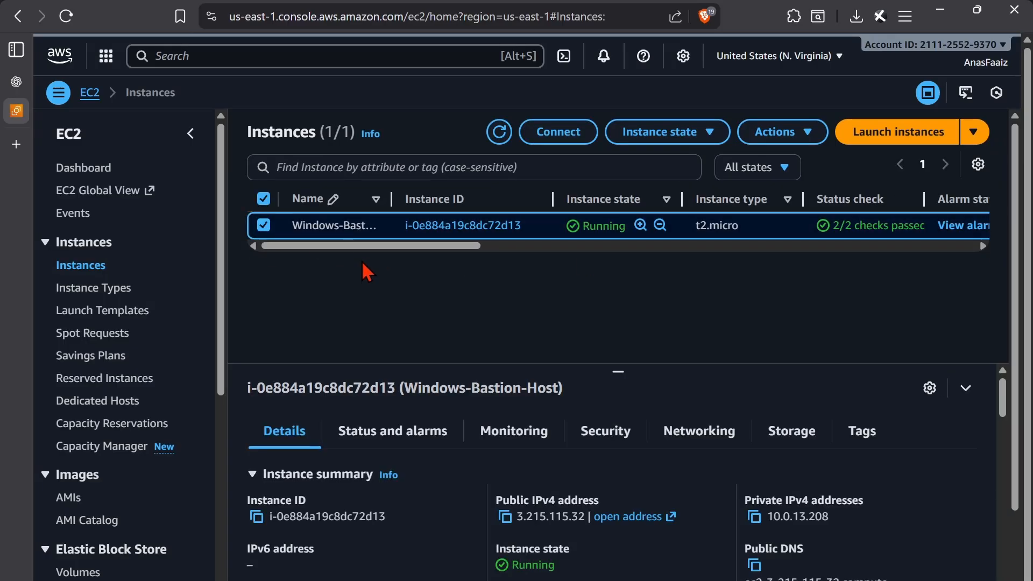
# - Start launching a new instance and choose the Microsoft Windows Server 2022 Base image for it
pyautogui.click(905, 141)
pyautogui.click(248, 268)
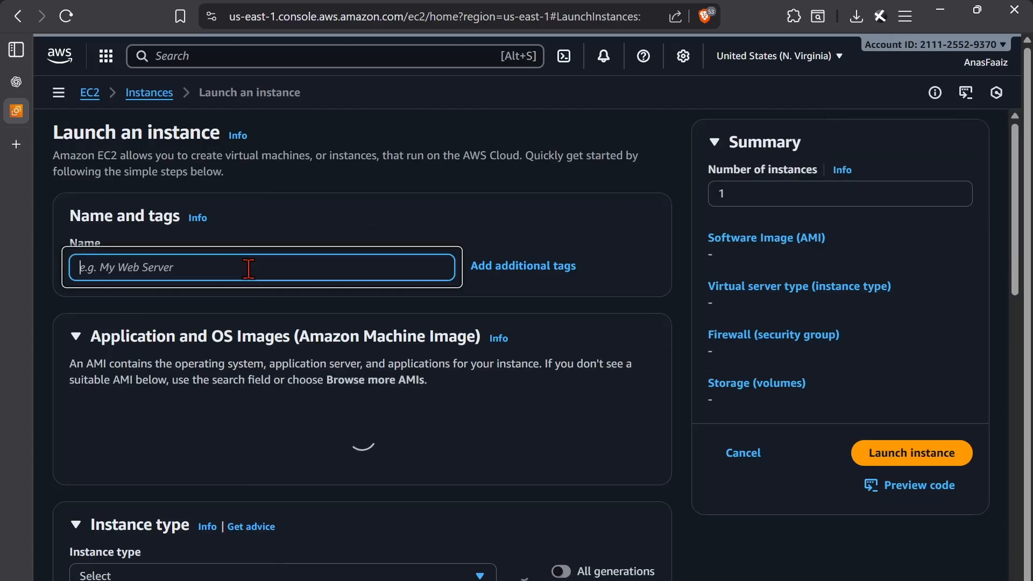
pyautogui.scroll(-1, 286, 228)
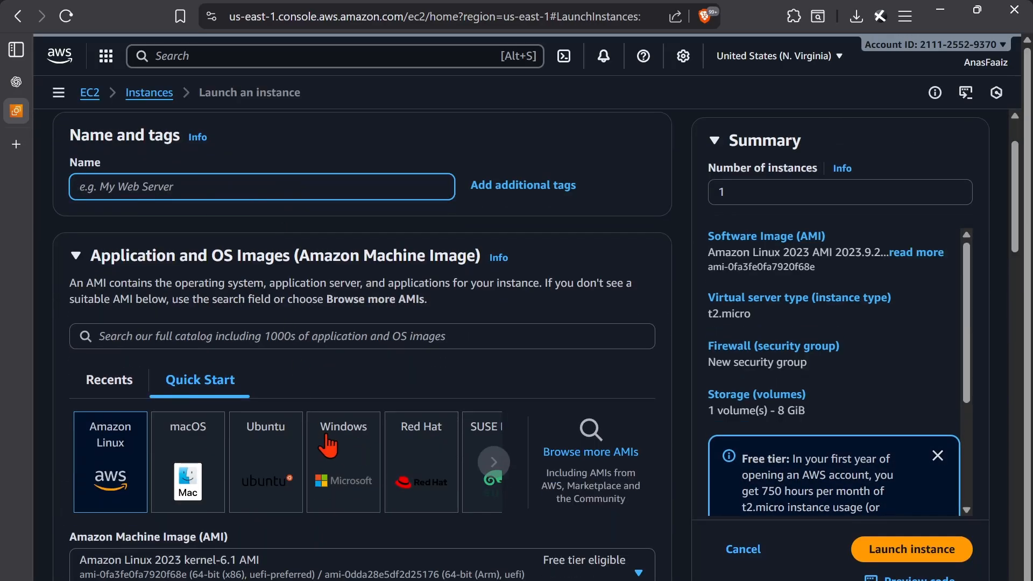
pyautogui.click(359, 469)
pyautogui.scroll(-2, 383, 362)
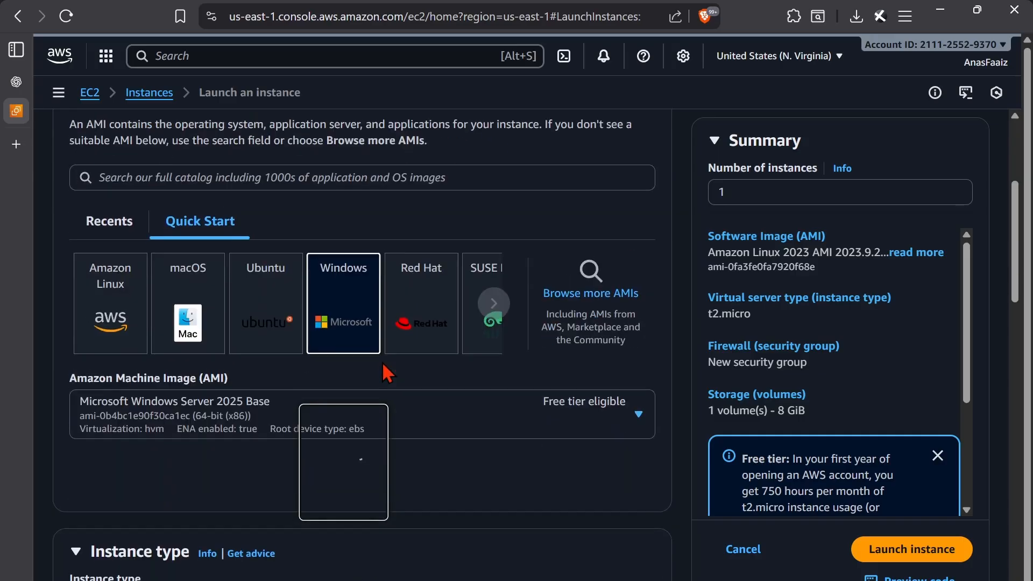
pyautogui.click(388, 428)
pyautogui.click(341, 312)
pyautogui.scroll(-2, 409, 453)
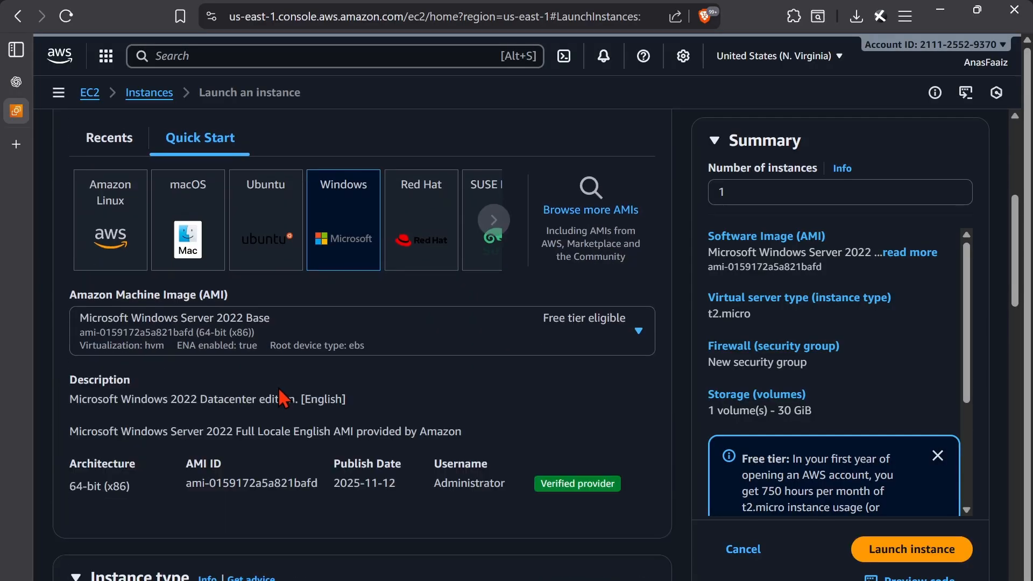
# - Examine the AMI ID and the login username of the chosen Windows image
pyautogui.moveTo(179, 493); pyautogui.dragTo(334, 488)
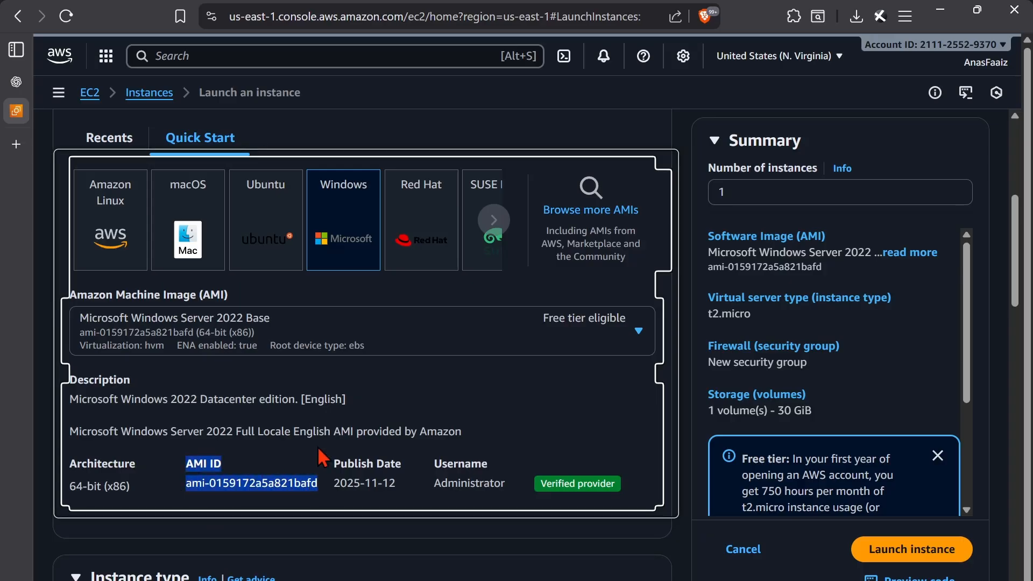
pyautogui.scroll(-2, 373, 413)
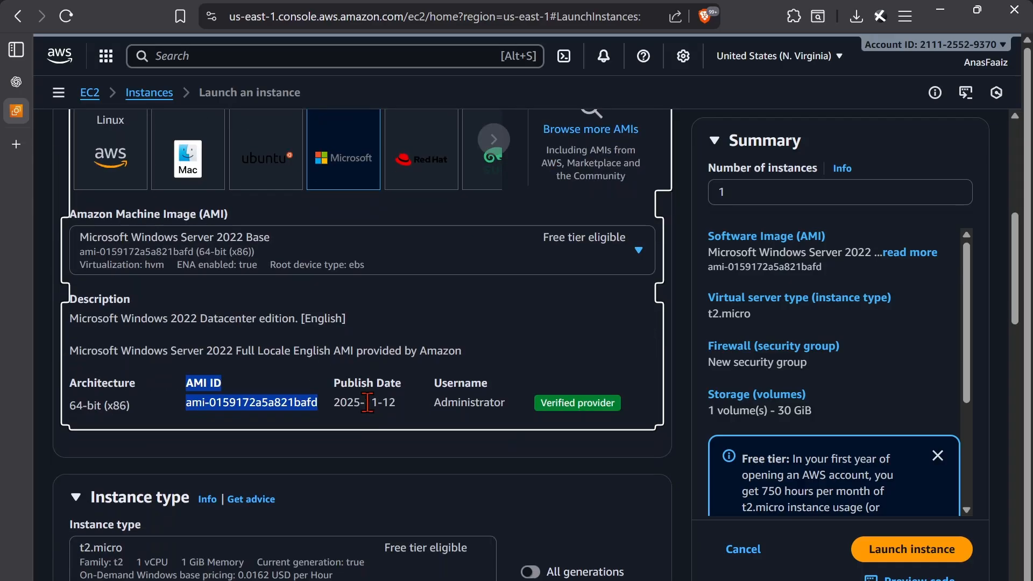
pyautogui.moveTo(510, 404); pyautogui.dragTo(456, 408)
pyautogui.doubleClick(457, 407)
pyautogui.click(453, 428)
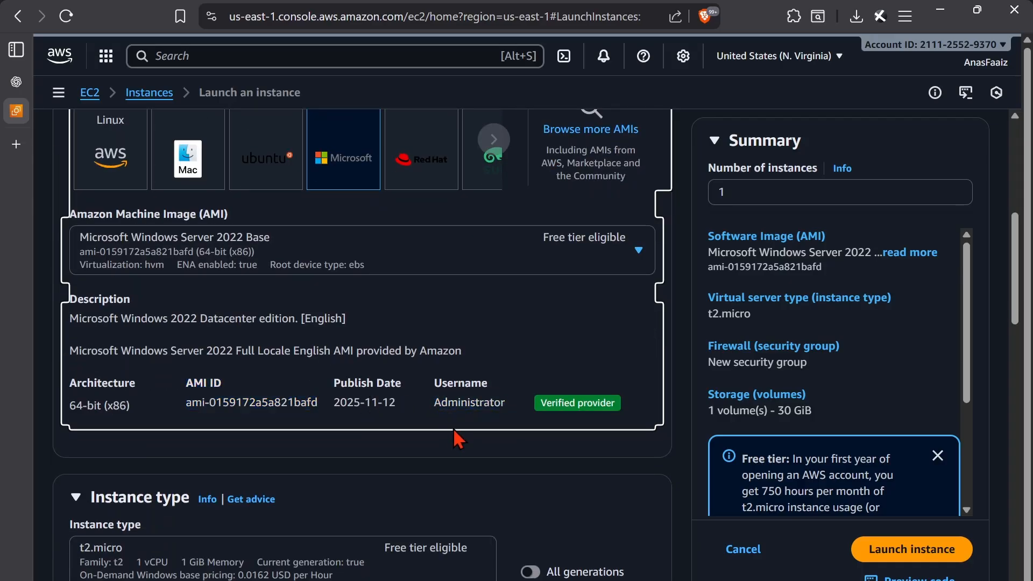
# - Review the available instance types and keep t2.micro
pyautogui.scroll(-3, 319, 448)
pyautogui.scroll(-3, 334, 339)
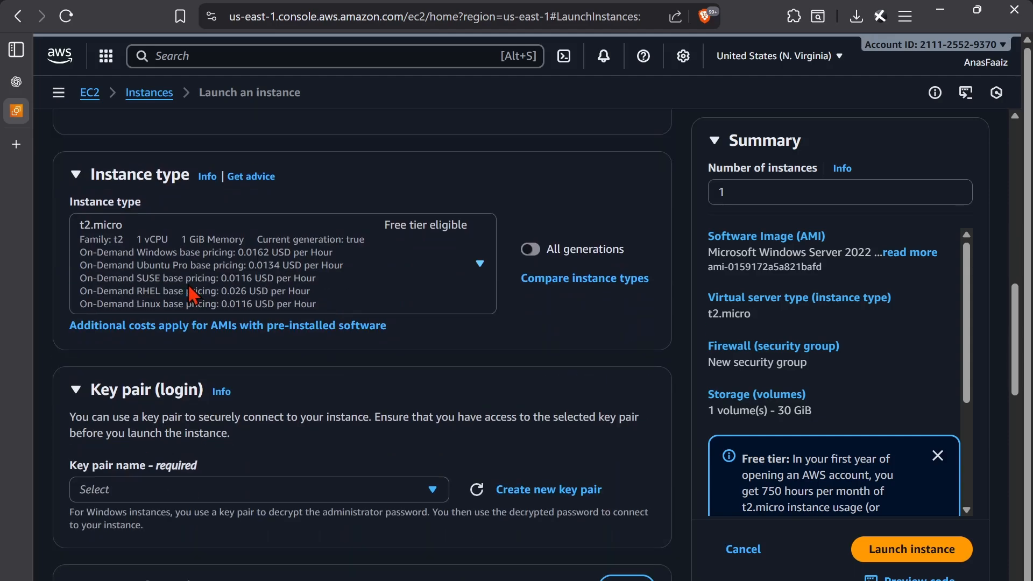
pyautogui.click(274, 277)
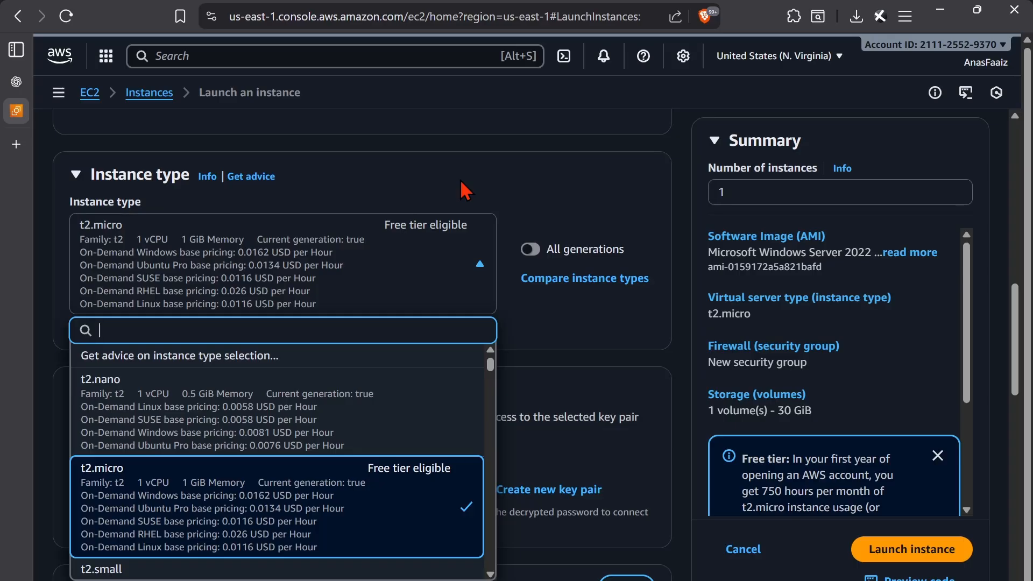
pyautogui.click(439, 209)
pyautogui.scroll(-2, 441, 366)
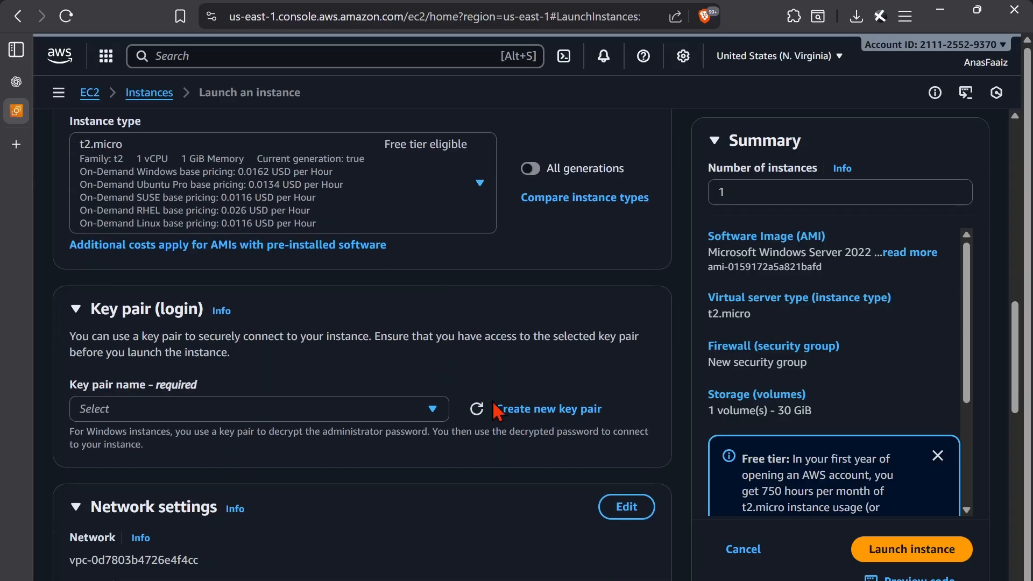
pyautogui.click(535, 422)
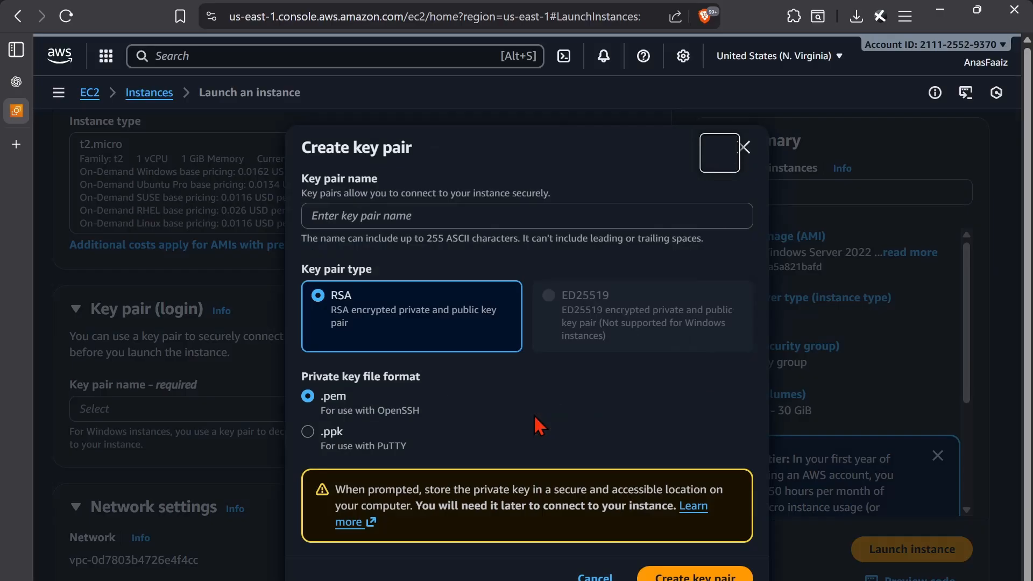
pyautogui.click(411, 223)
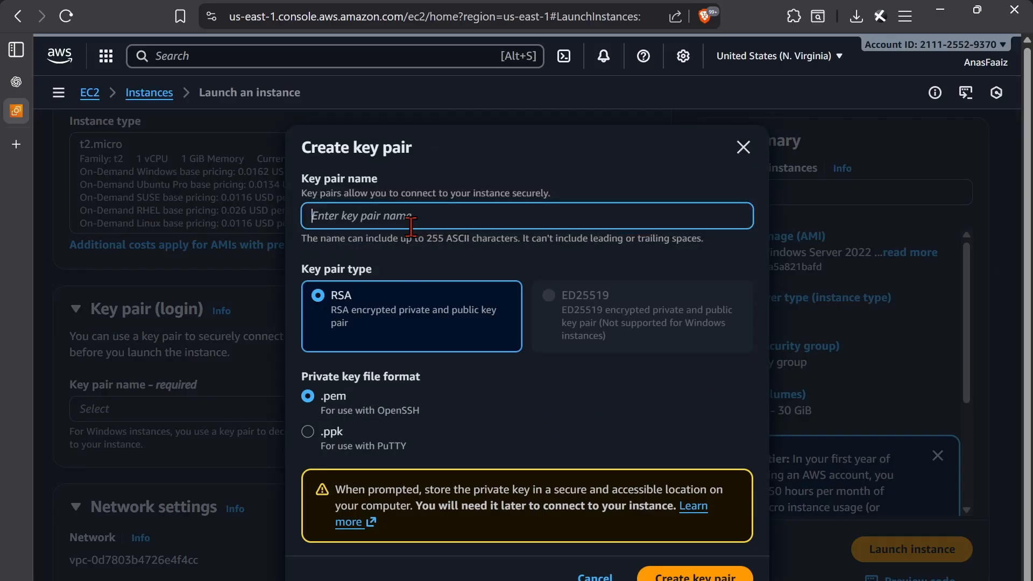
pyautogui.click(595, 577)
# - Select the existing windows-server-key as the login key pair for the new instance
pyautogui.click(198, 418)
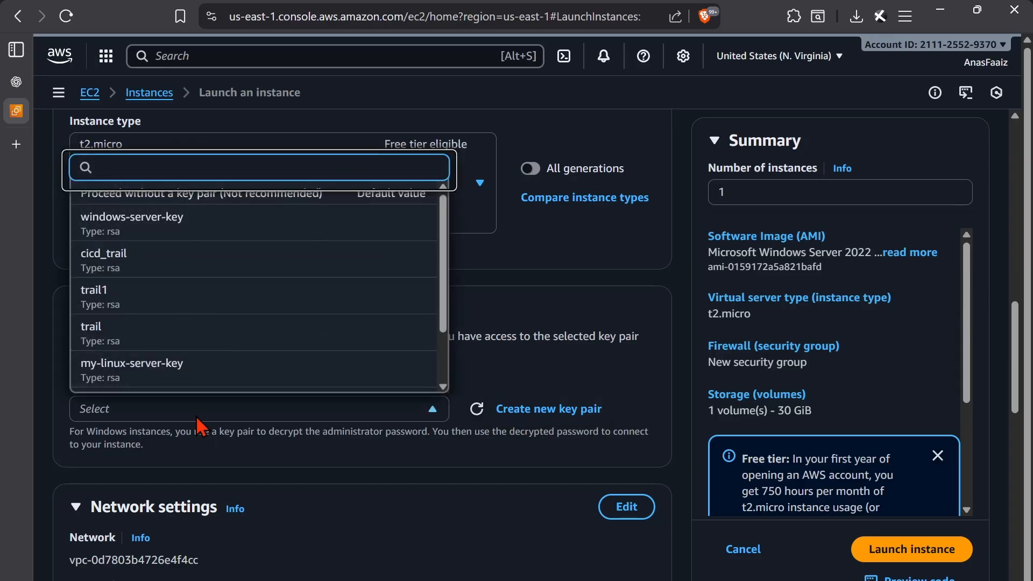
pyautogui.scroll(1, 215, 346)
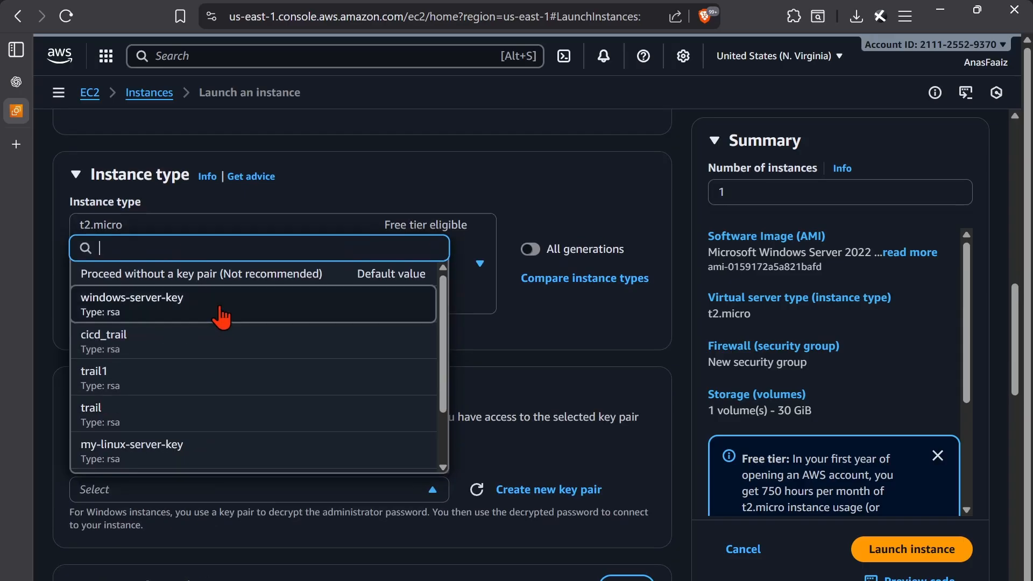
pyautogui.click(221, 315)
# - Edit the network settings to use the Windows-Private-VPC-vpc VPC and the Windows-Private-VPC-subnet-public2-us-east-1b subnet
pyautogui.scroll(-5, 269, 323)
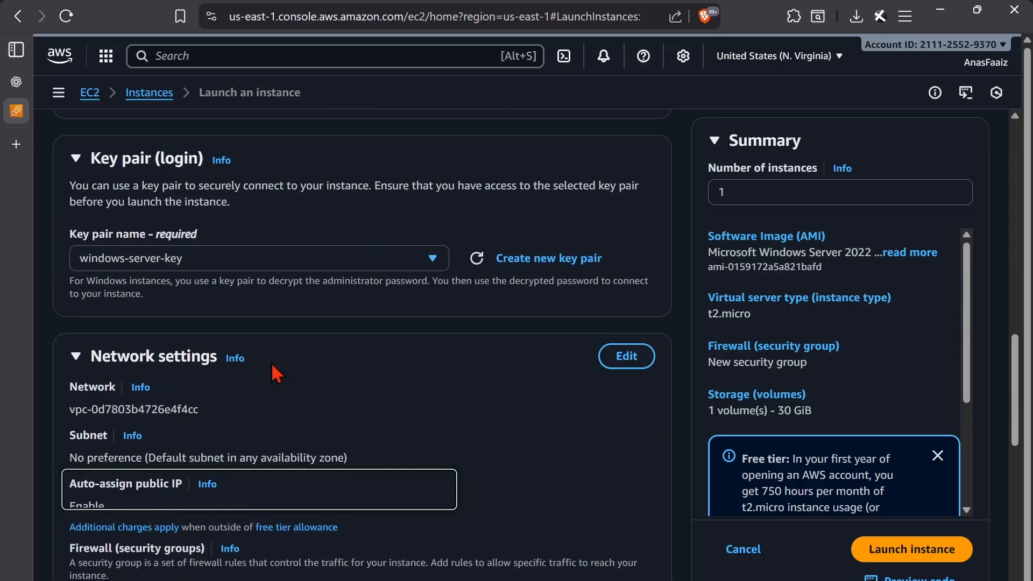
pyautogui.scroll(-2, 561, 303)
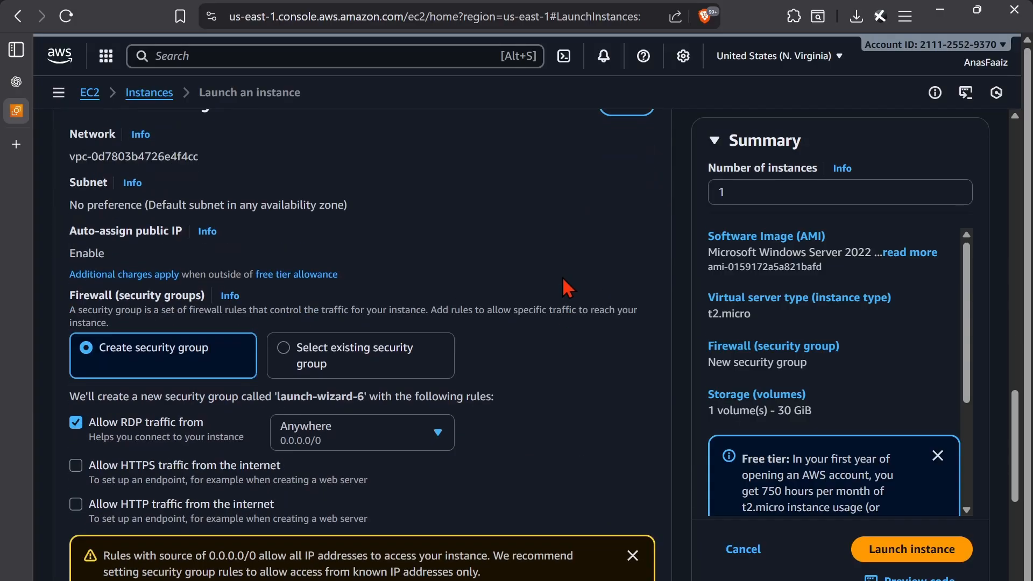
pyautogui.scroll(1, 564, 302)
pyautogui.click(628, 187)
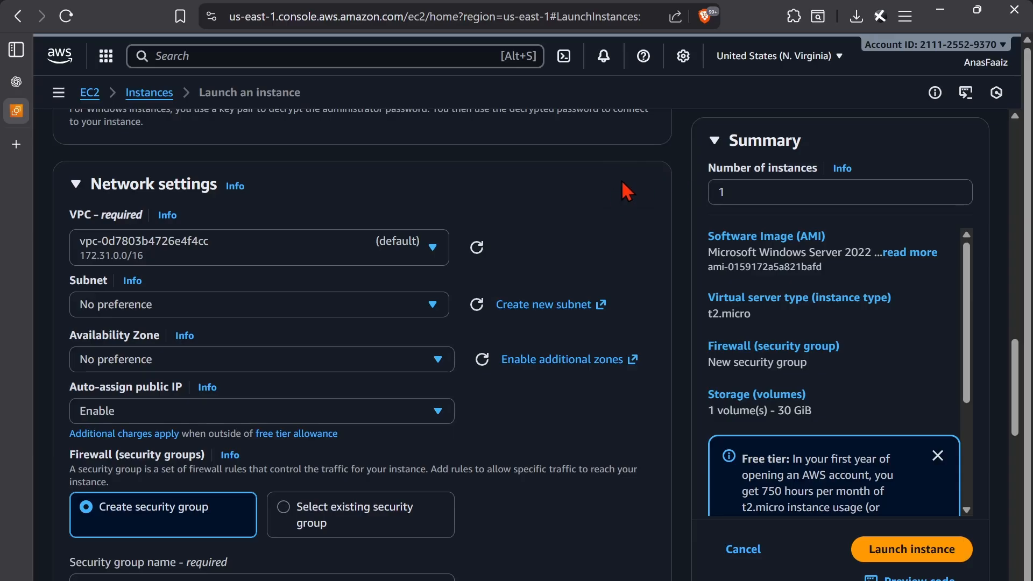
pyautogui.click(344, 247)
pyautogui.click(316, 318)
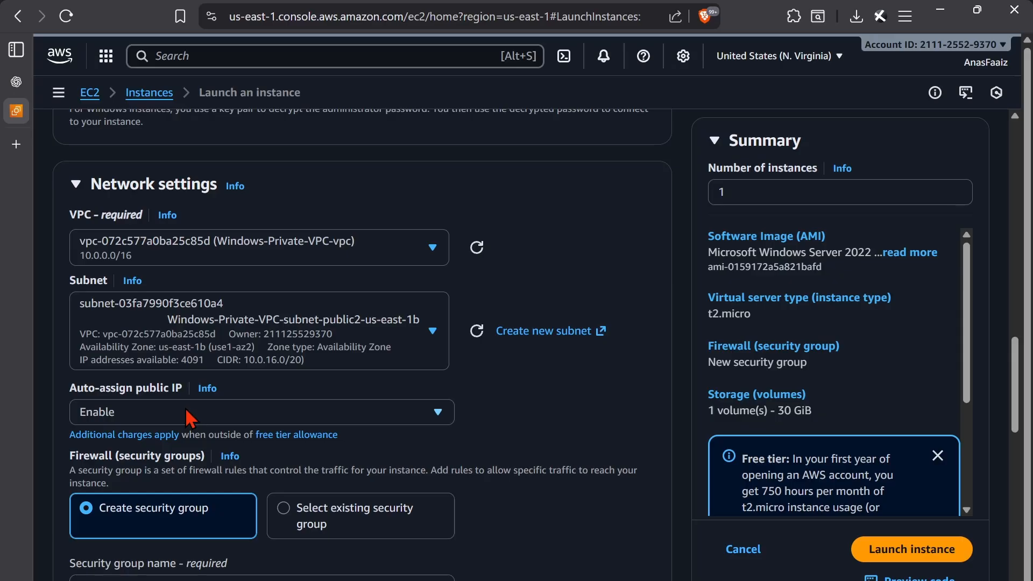
# - Switch the firewall setting to an existing security group and assign Bastion-SG
pyautogui.scroll(-3, 199, 399)
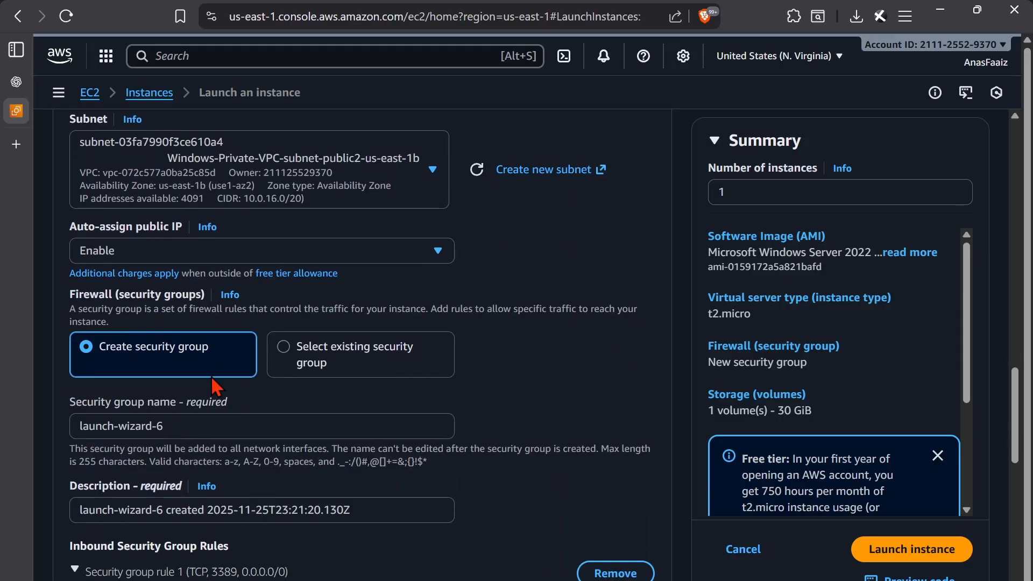
pyautogui.click(291, 363)
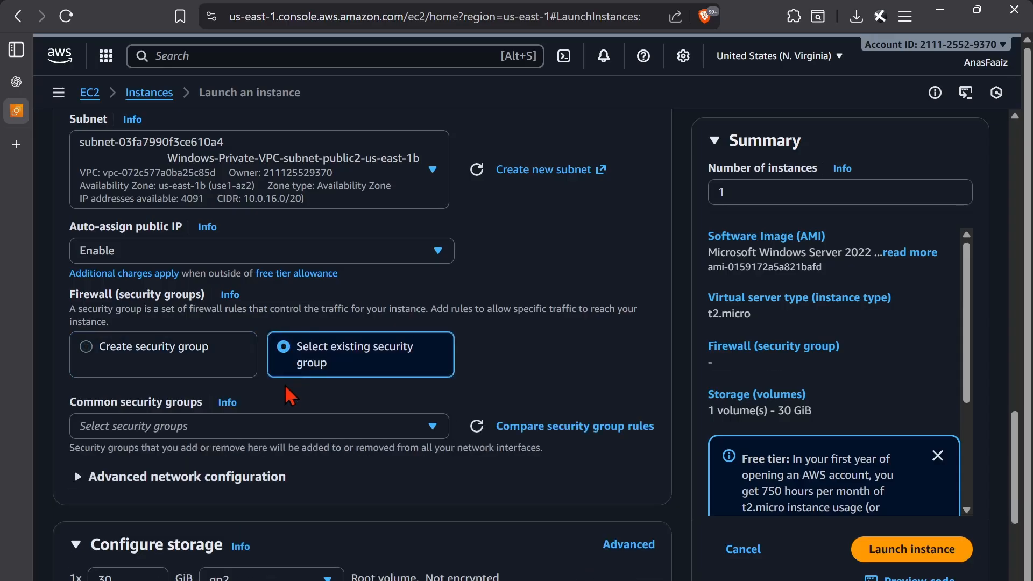
pyautogui.click(259, 428)
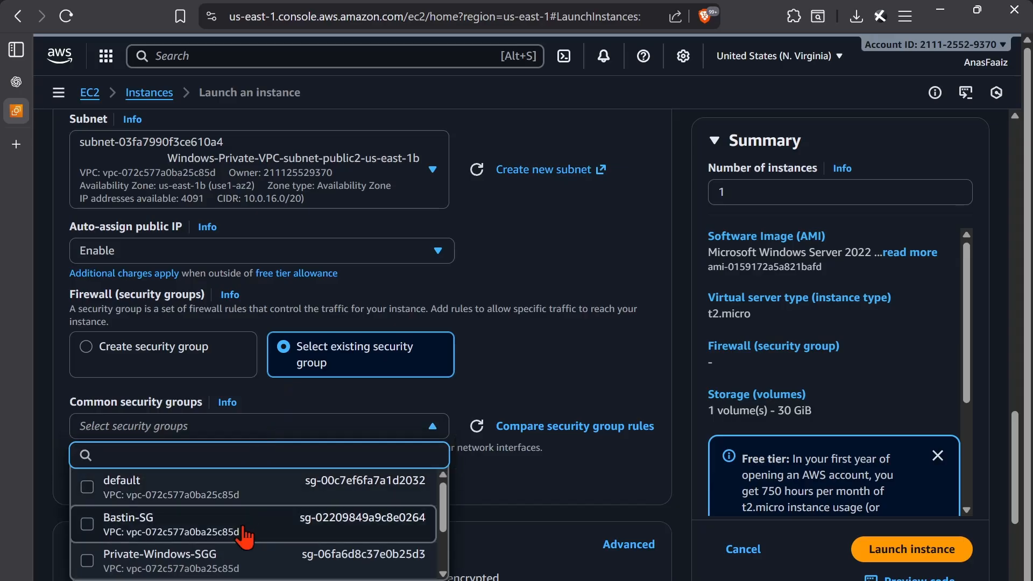
pyautogui.scroll(-2, 246, 534)
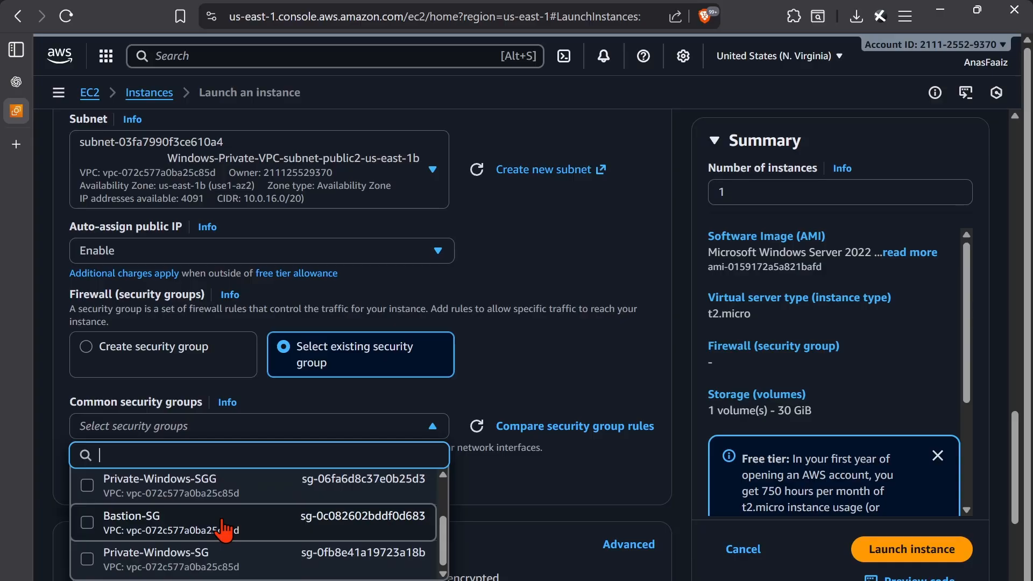
pyautogui.click(224, 525)
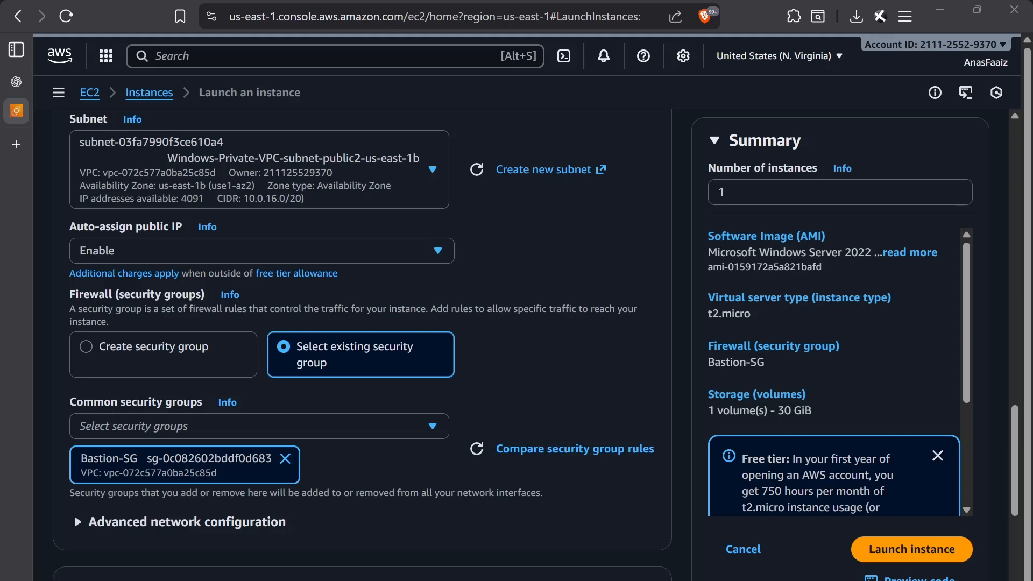
# - Set the root volume's type to General purpose SSD (gp3), and cancel the instance launch
pyautogui.scroll(-5, 336, 455)
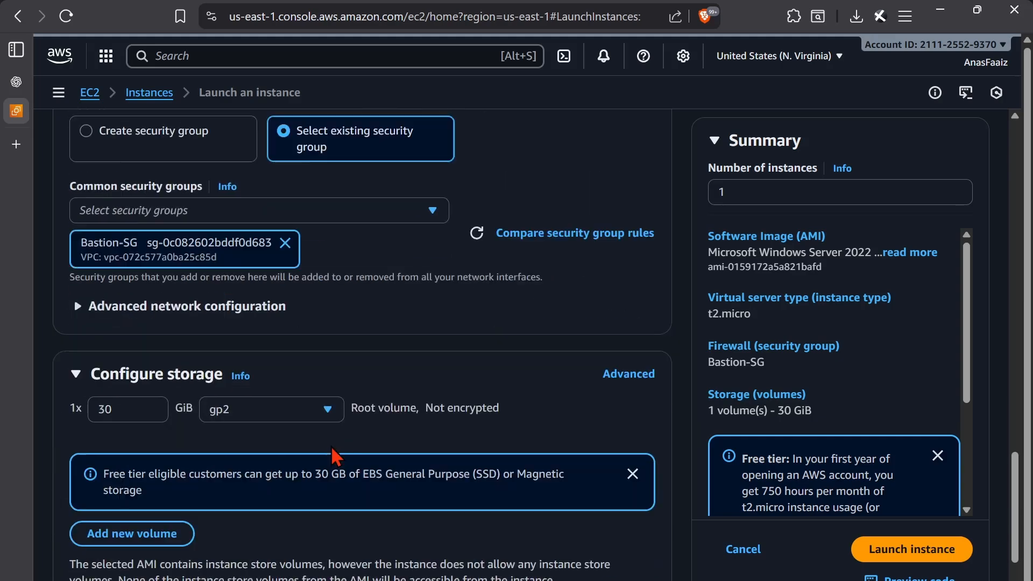
pyautogui.click(193, 291)
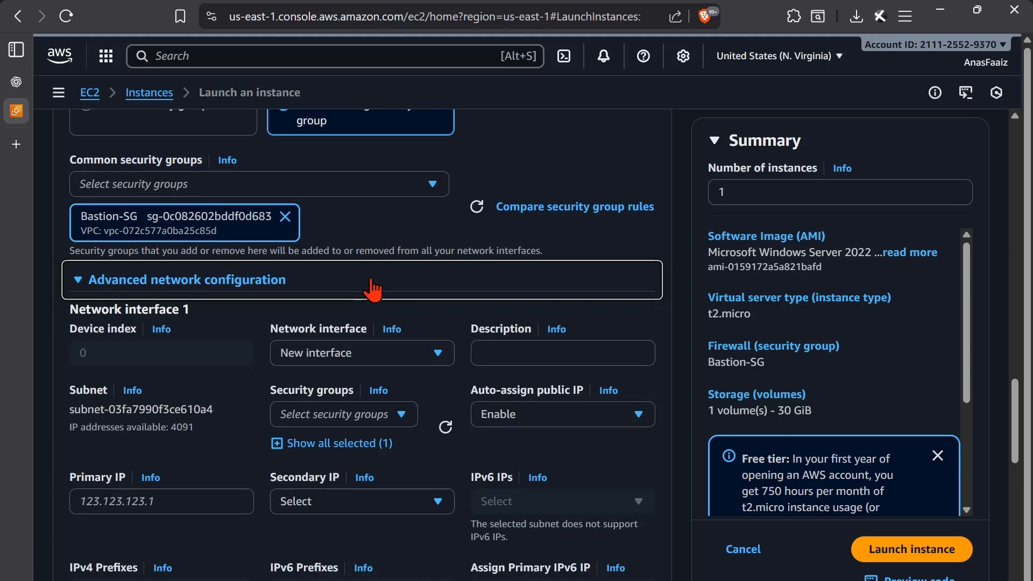
pyautogui.click(230, 283)
pyautogui.scroll(-3, 242, 291)
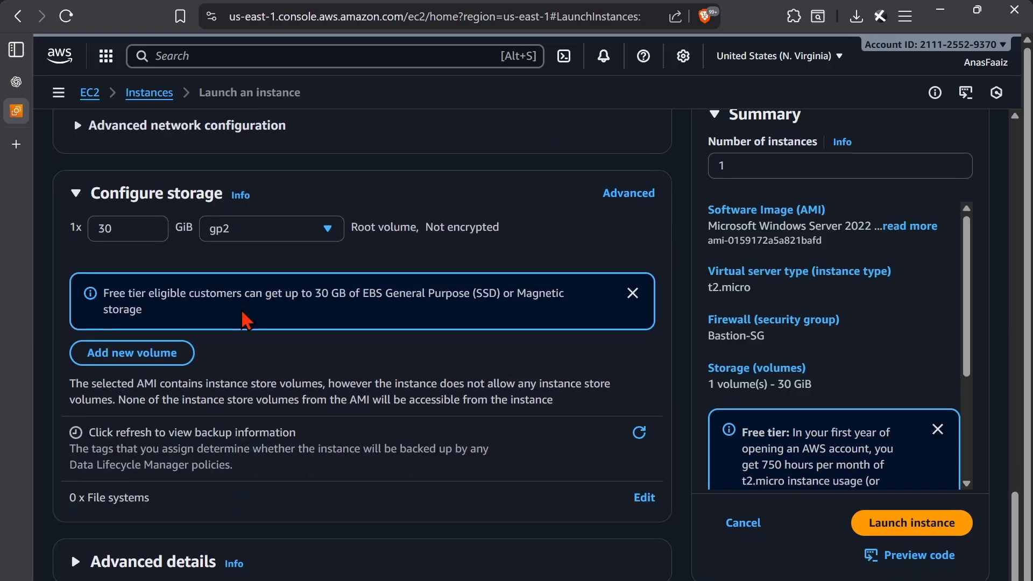
pyautogui.click(235, 237)
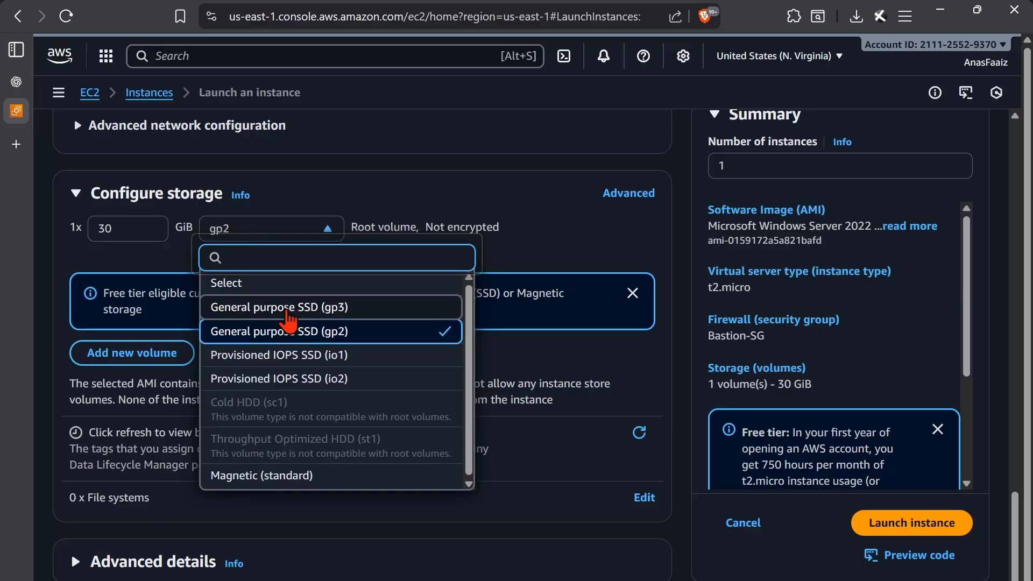
pyautogui.click(285, 302)
pyautogui.click(425, 363)
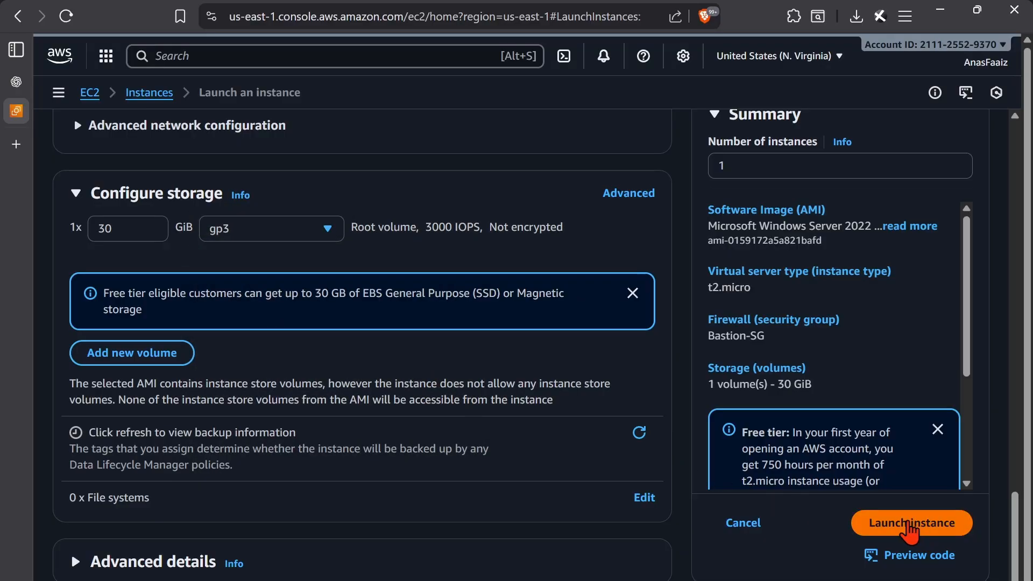
pyautogui.click(724, 529)
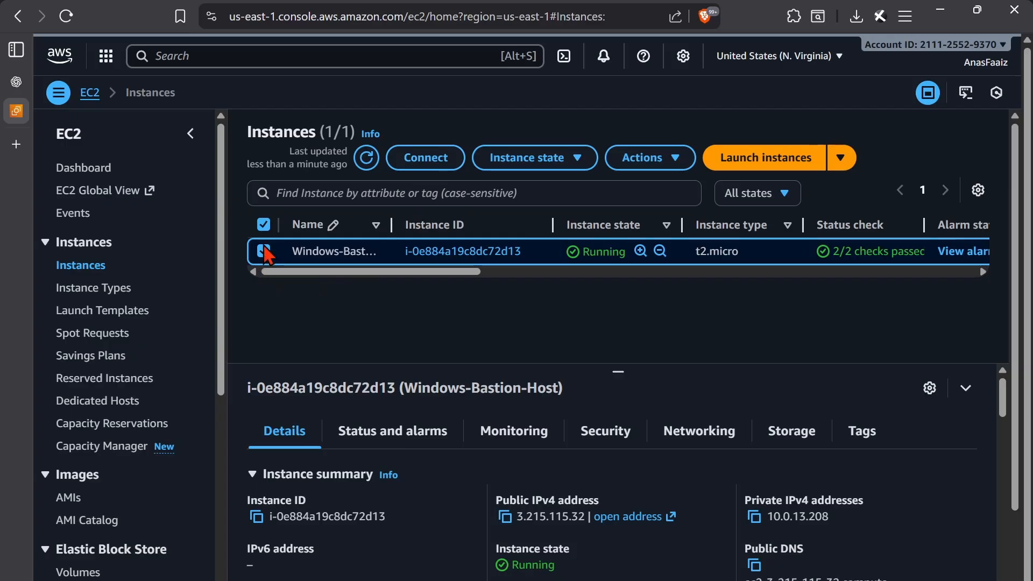
# - Open the RDP client connection details of Windows-Bastion-Host and go to its Windows password retrieval
pyautogui.click(429, 162)
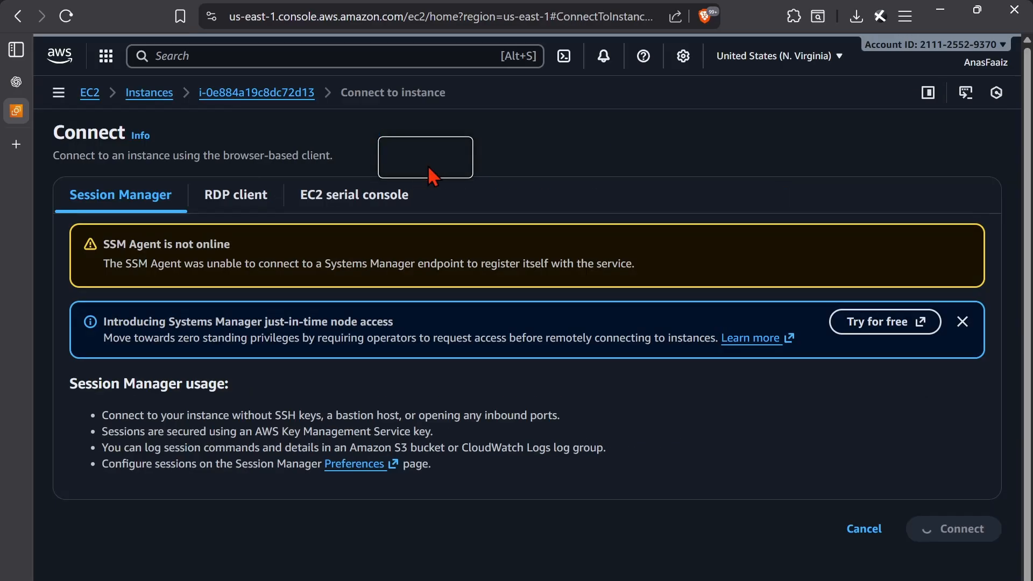
pyautogui.click(243, 202)
pyautogui.scroll(-3, 254, 208)
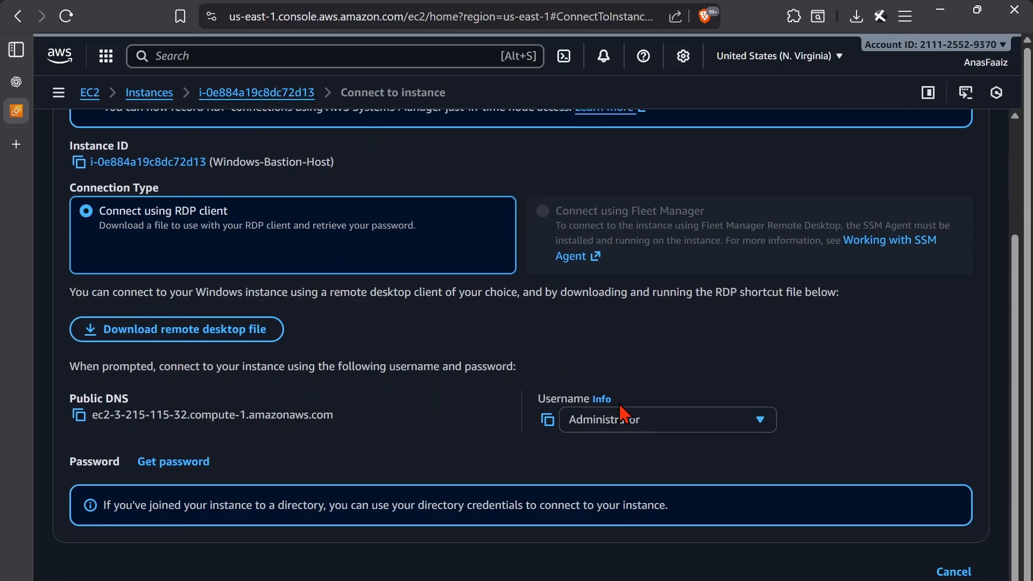
pyautogui.click(167, 467)
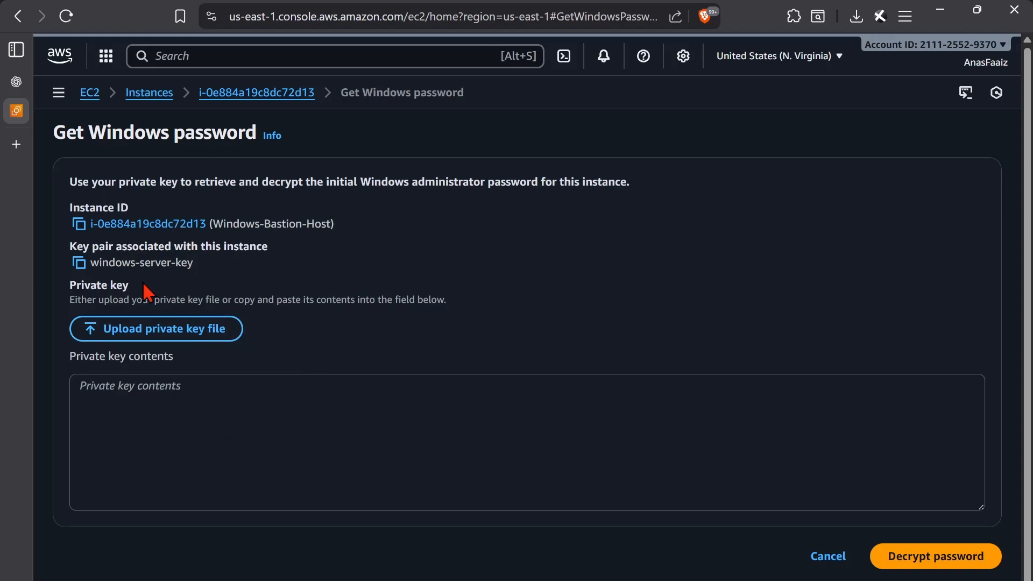
# - Open the private key file upload for decrypting the Windows administrator password, and cancel the password retrieval
pyautogui.click(233, 329)
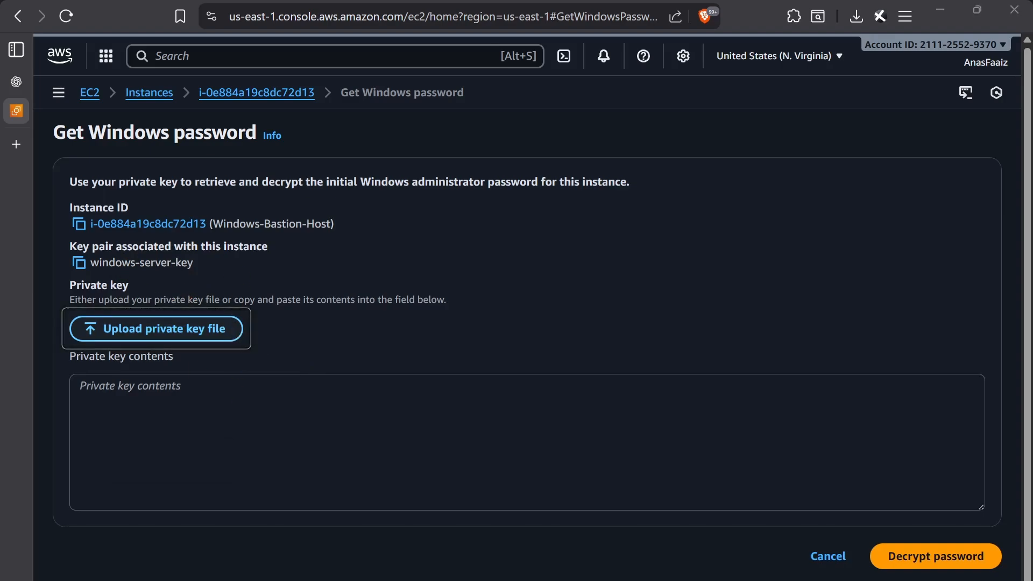
pyautogui.click(498, 469)
pyautogui.click(942, 568)
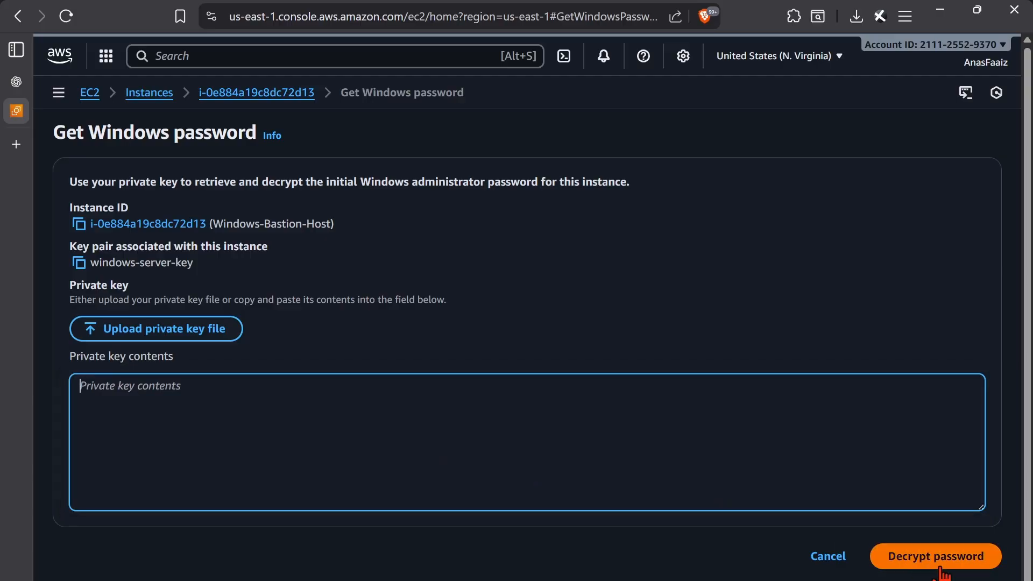
pyautogui.click(814, 558)
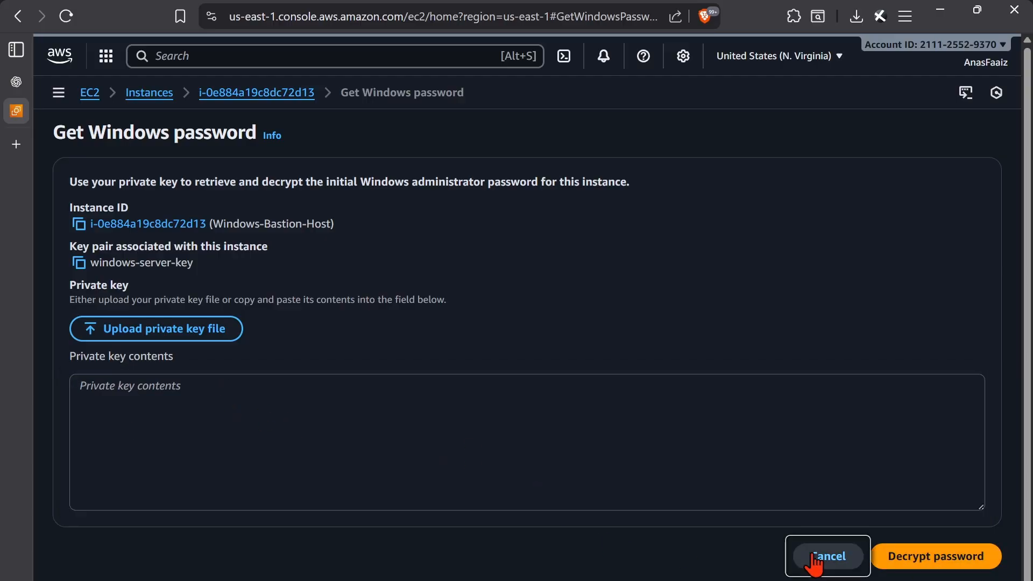
# - Review the bastion host's RDP connection details and return to the instances list
pyautogui.scroll(-3, 600, 503)
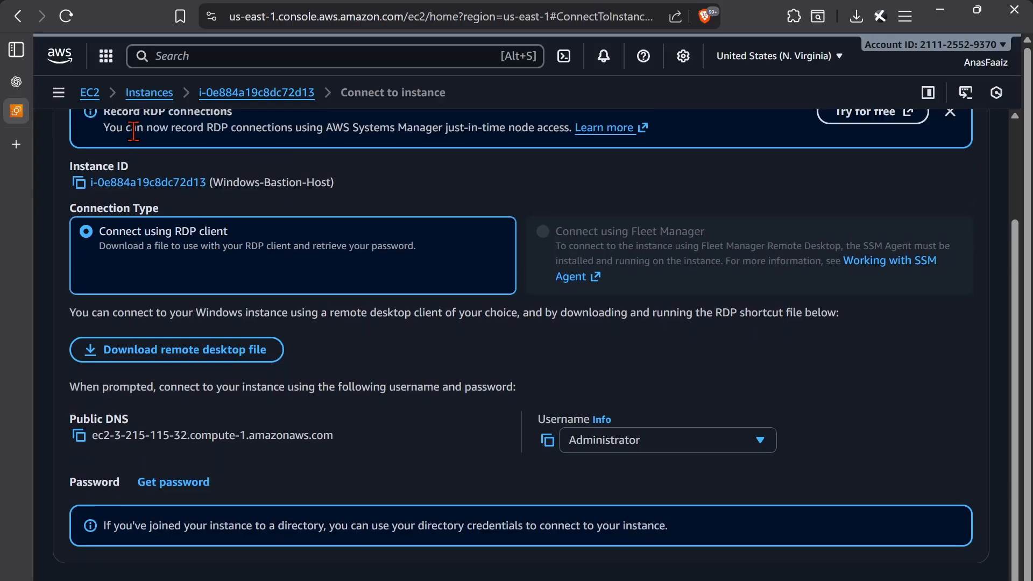
pyautogui.scroll(3, 126, 136)
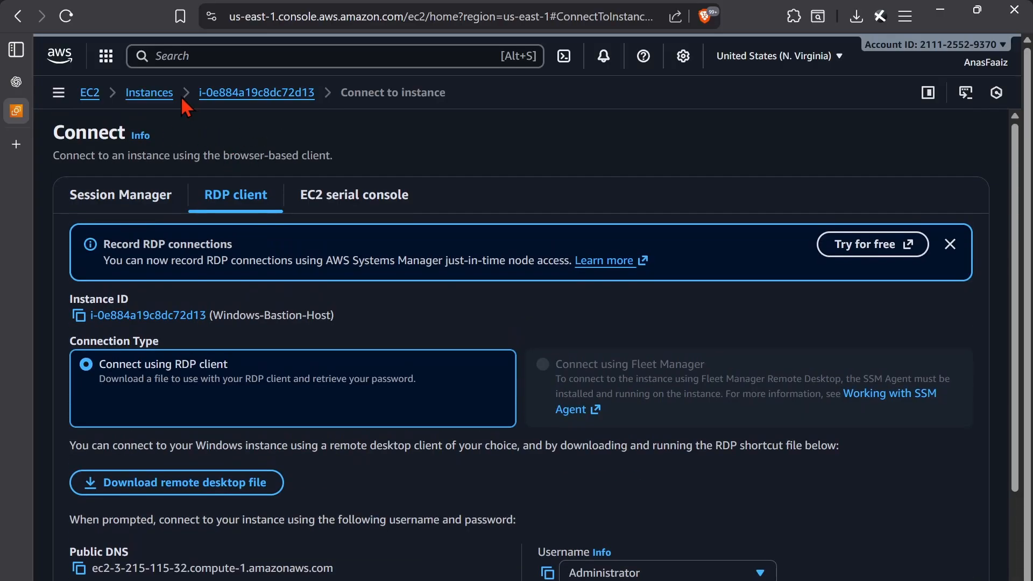
pyautogui.click(150, 93)
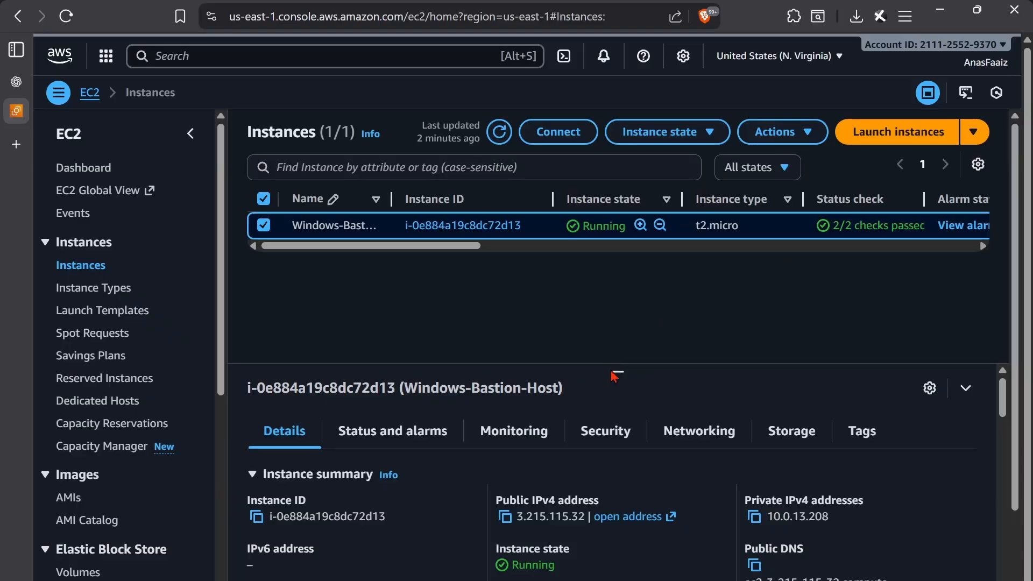
# - Switch to Remote Desktop Connection, connect to the bastion host at 3.215.115.32 with its saved credentials, and end the session
pyautogui.press('super')
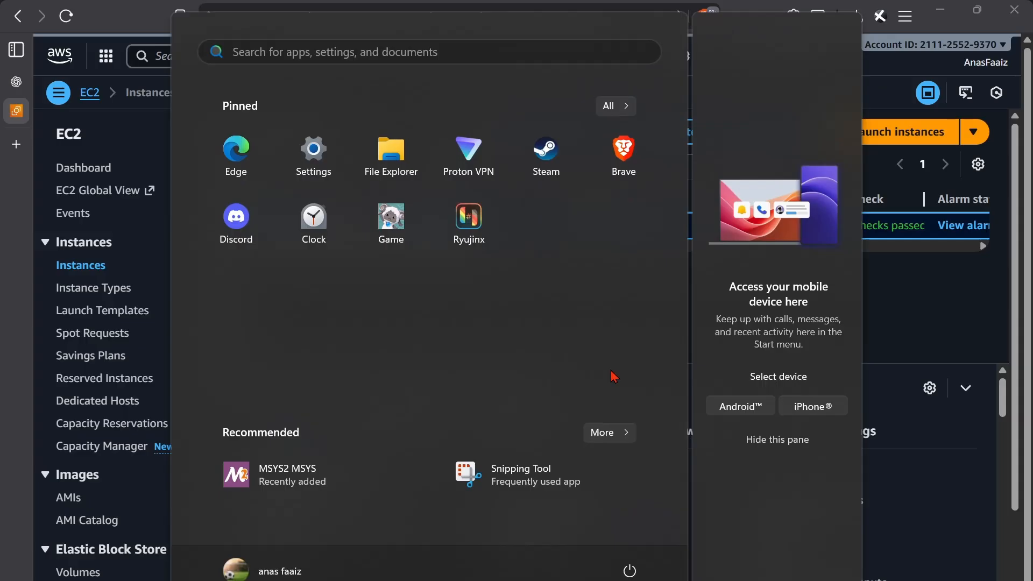
pyautogui.write('remote')
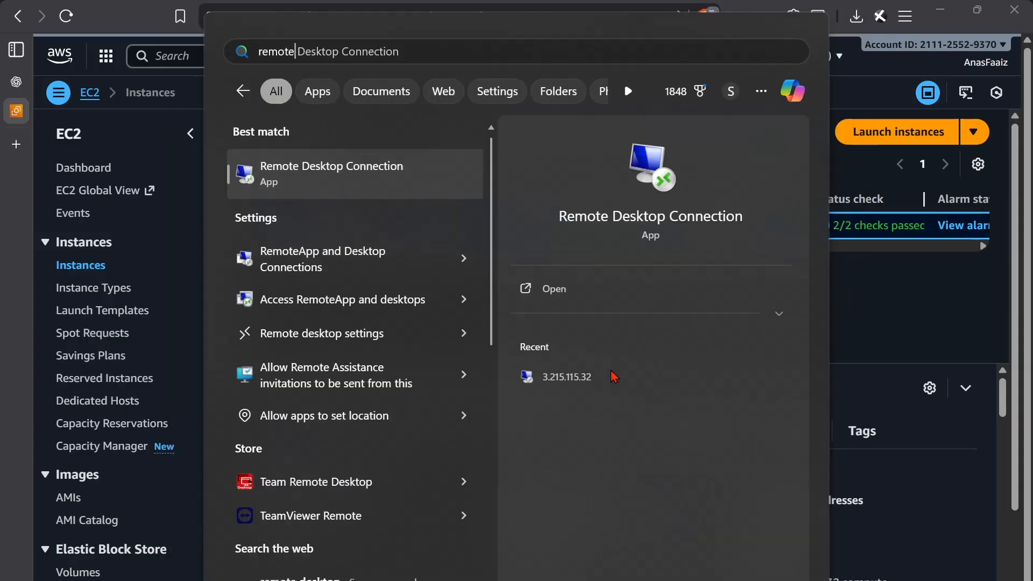
pyautogui.click(613, 377)
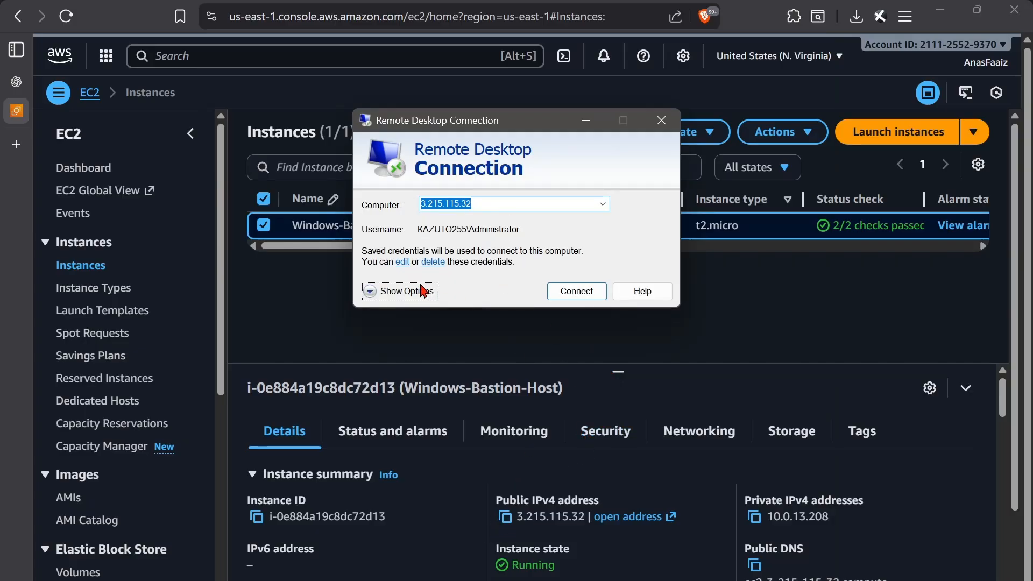
pyautogui.click(379, 292)
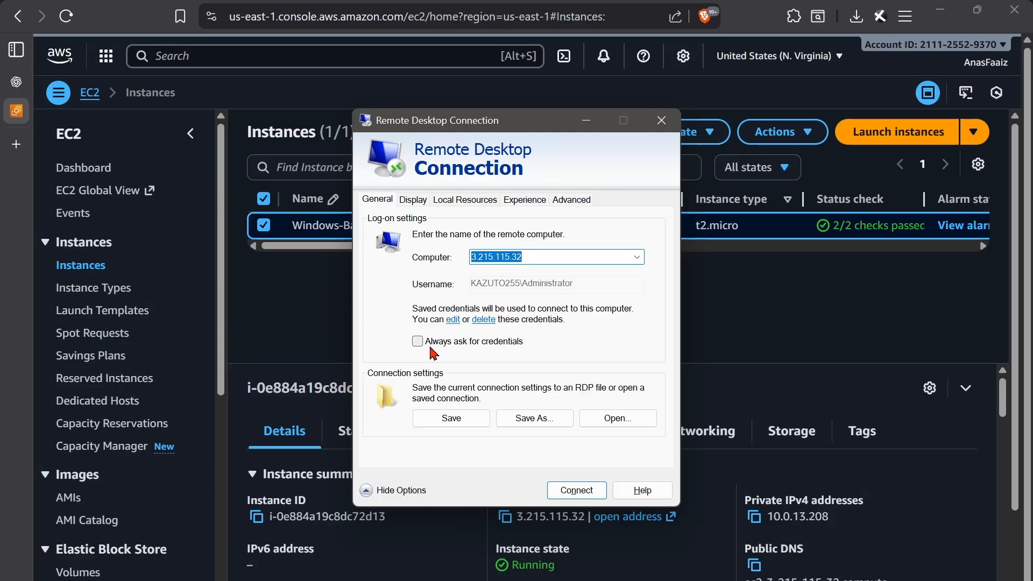
pyautogui.click(570, 499)
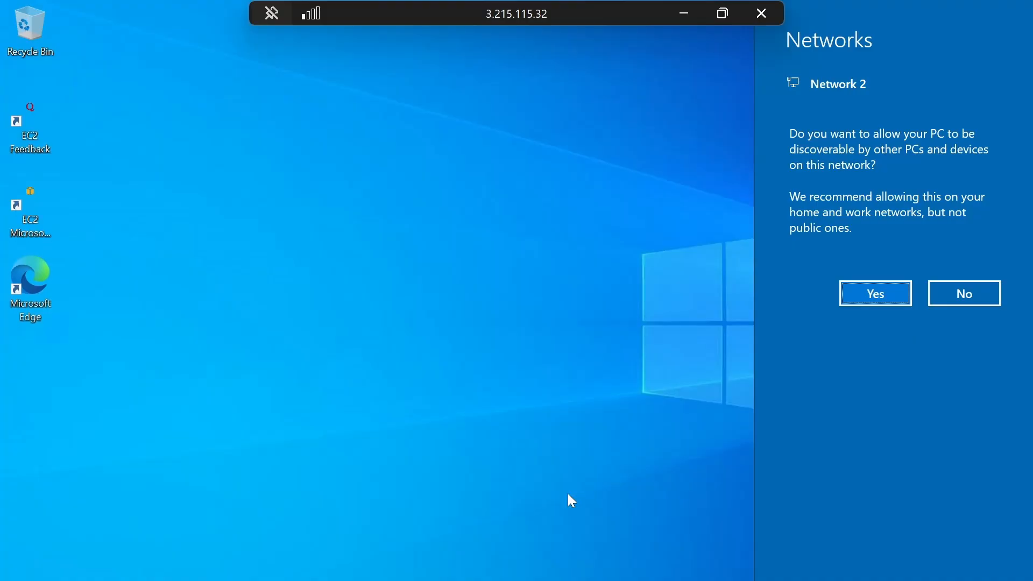
pyautogui.click(761, 13)
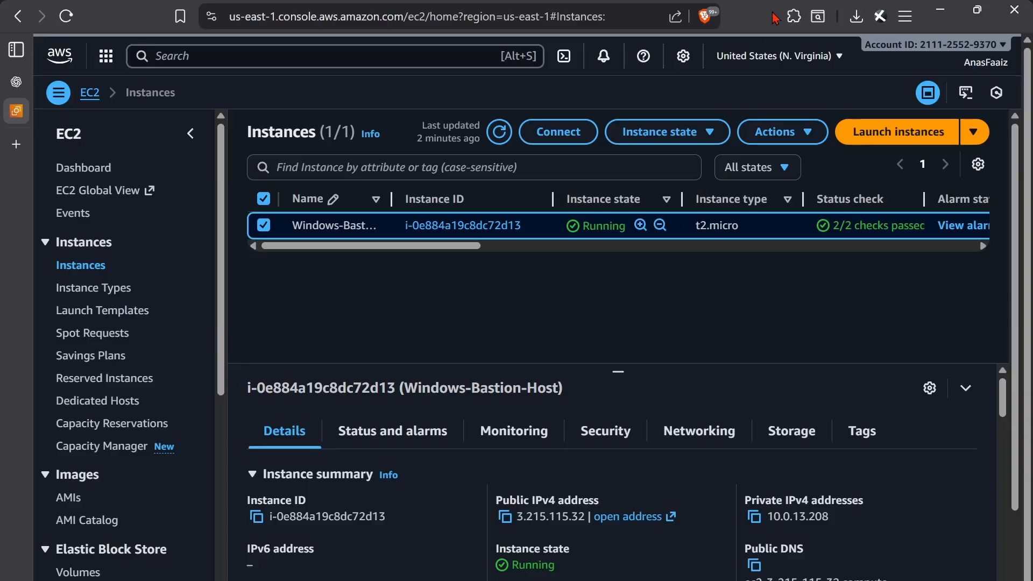